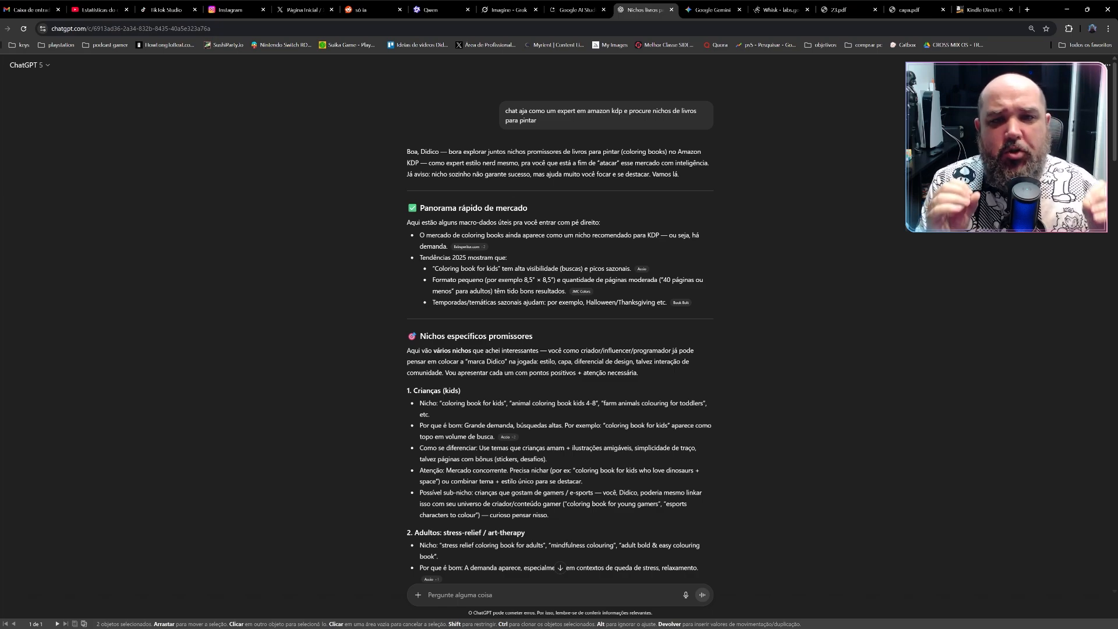
Step: Read through the answers on coloring-book niches for Amazon KDP and on adult themes that avoid copyright problems
scroll(559, 332, "down", 3)
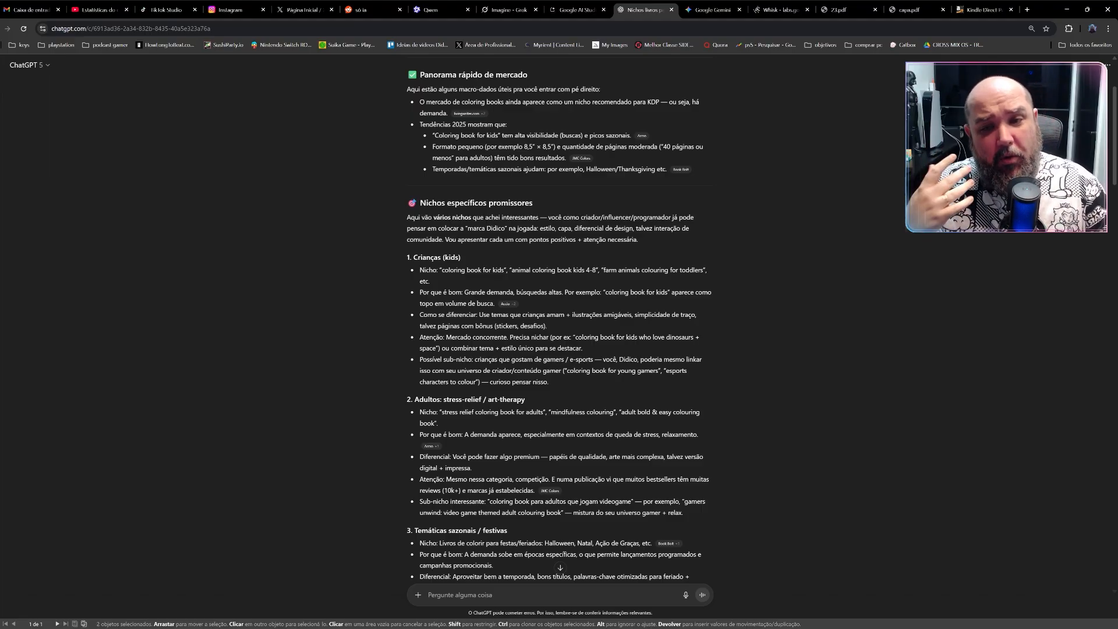
scroll(558, 331, "down", 3)
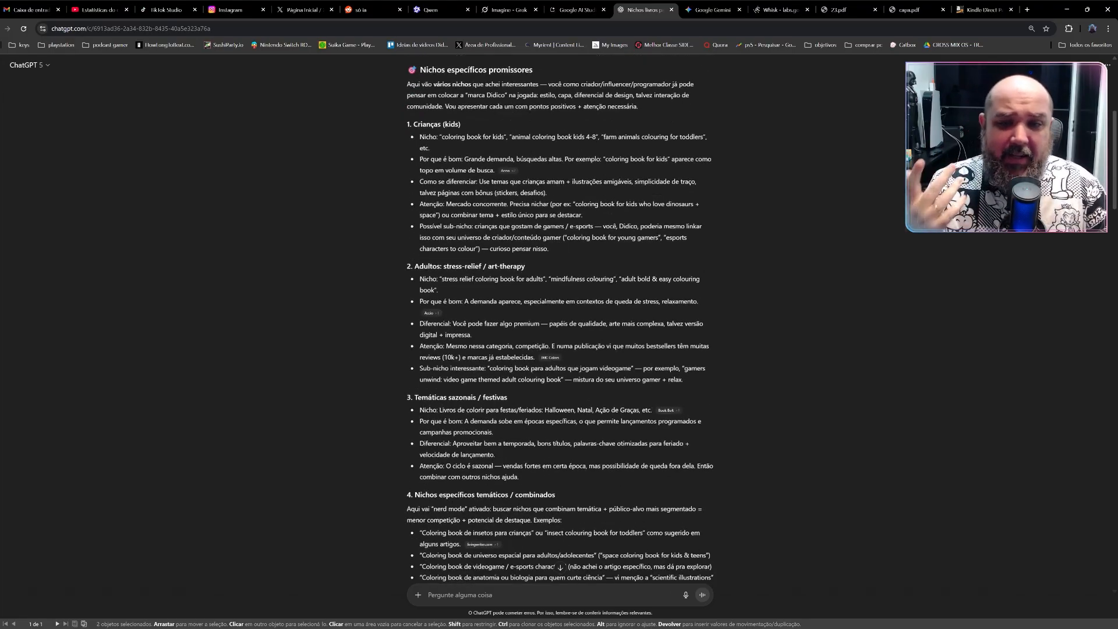
scroll(559, 332, "down", 6)
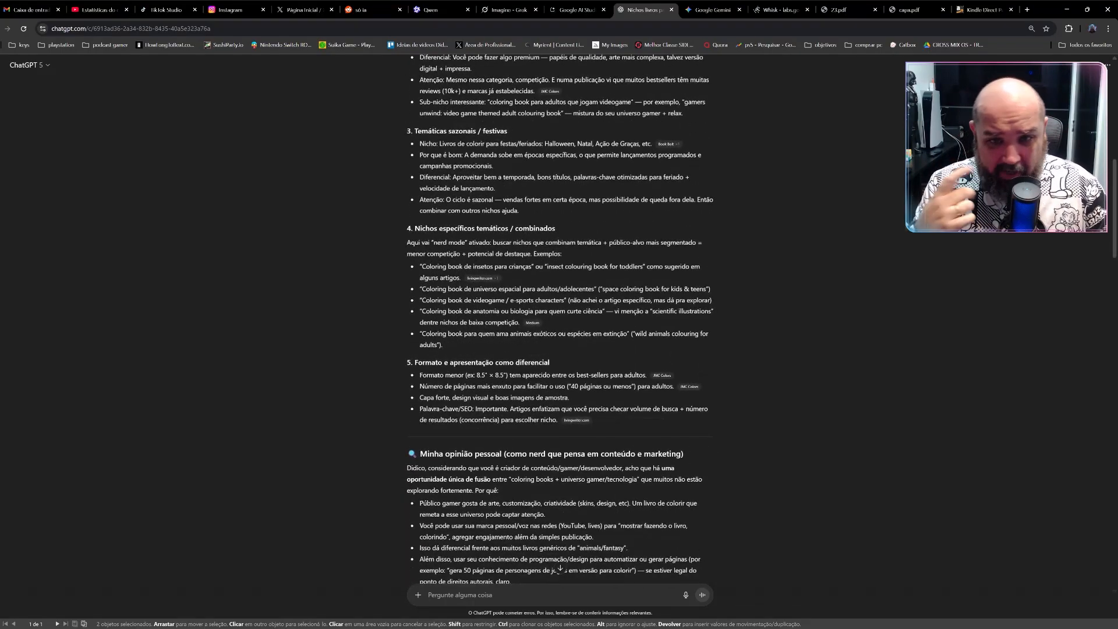
scroll(559, 331, "down", 4)
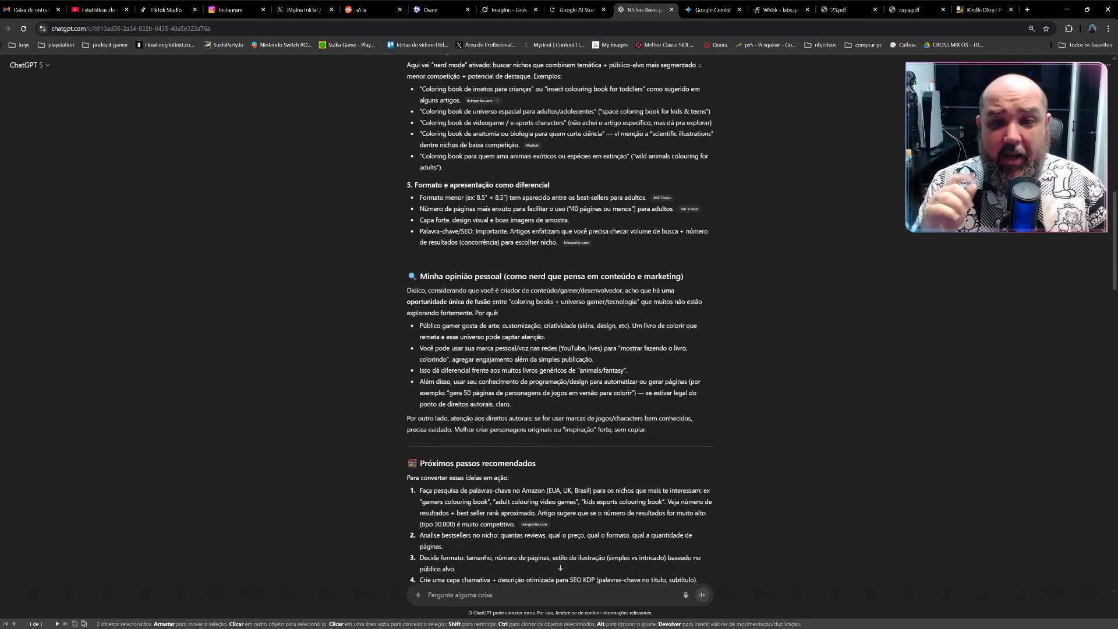
scroll(559, 332, "down", 9)
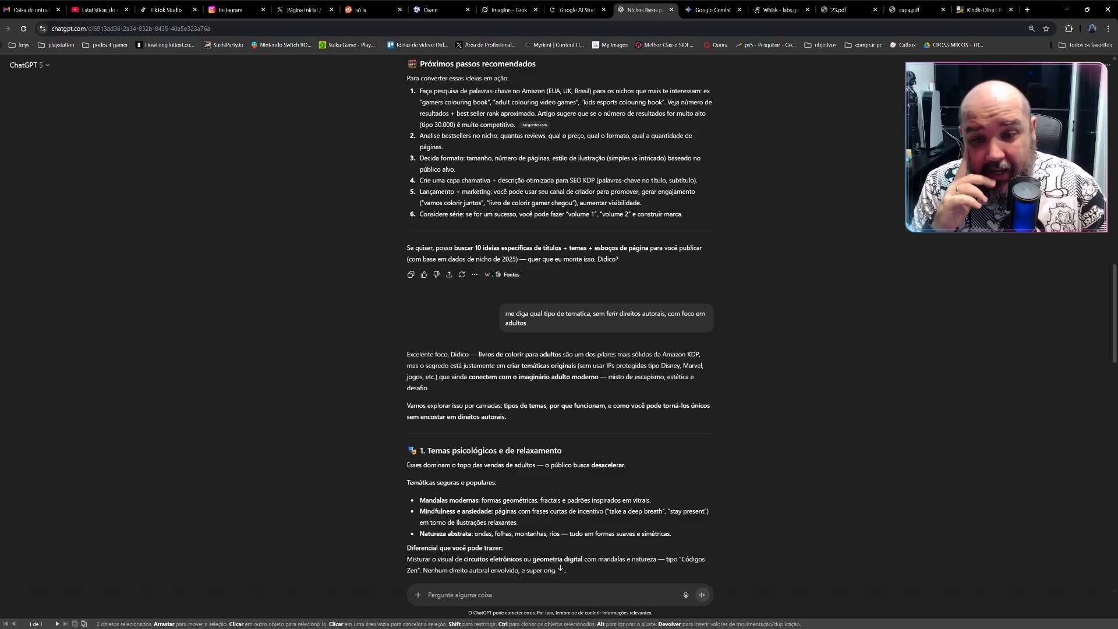
scroll(559, 320, "down", 3)
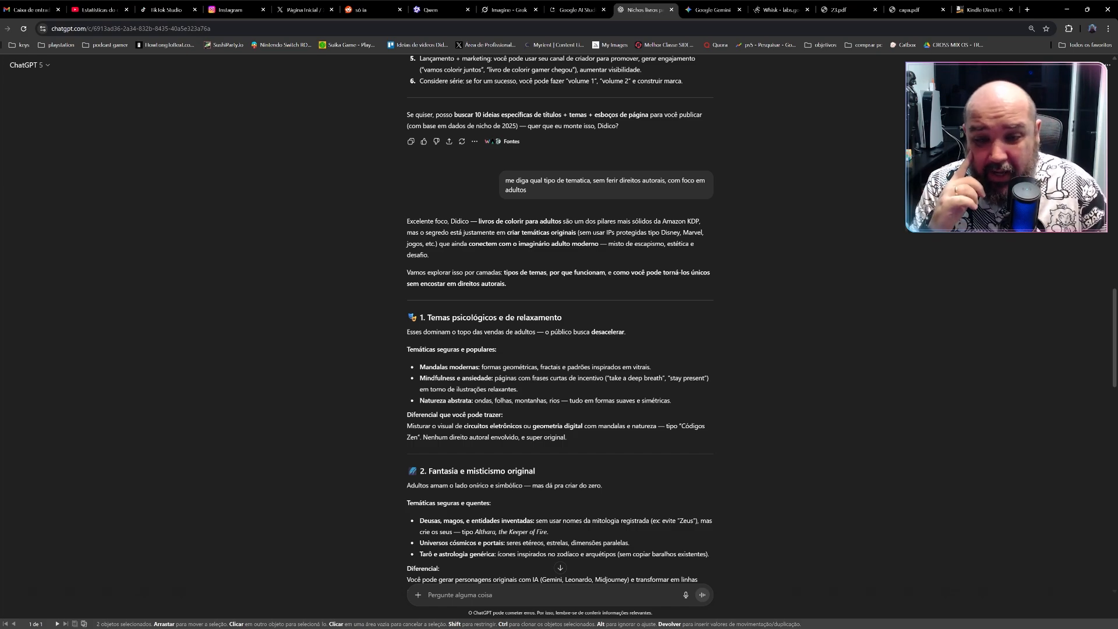
scroll(559, 320, "down", 3)
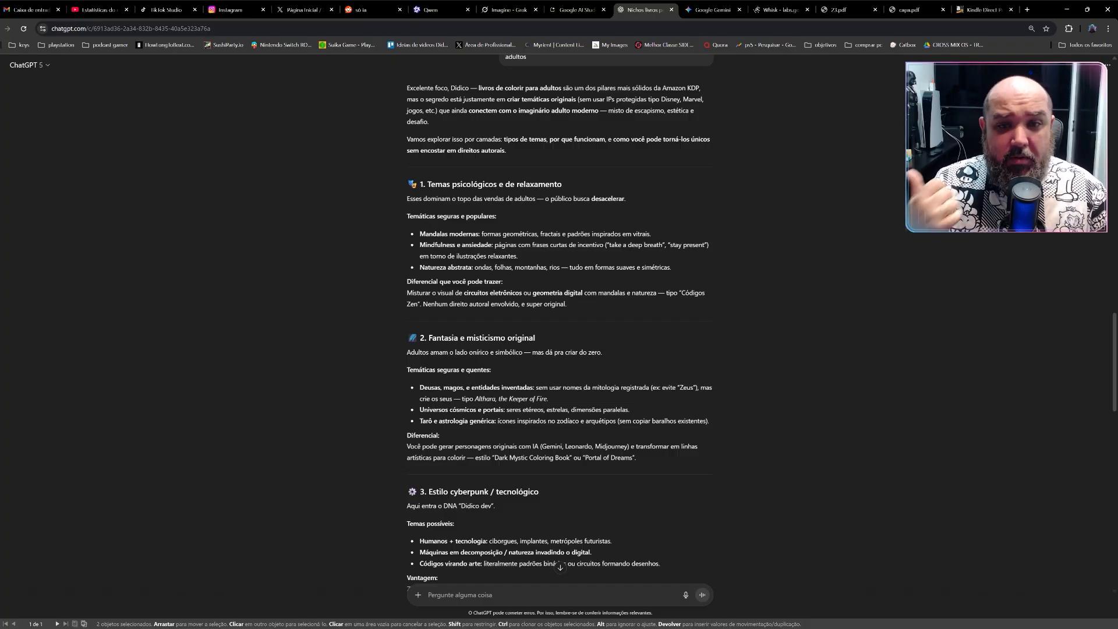
Step: Switch to the Gemini chat and review the tarot card coloring-page prompts in English and Portuguese
key("ctrl+Tab")
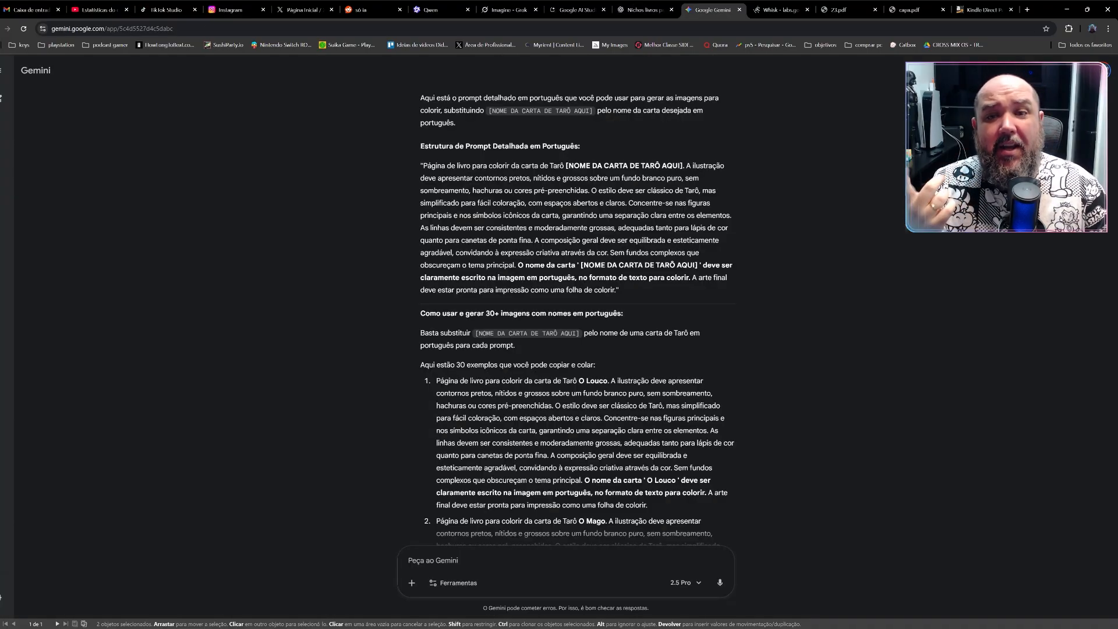
scroll(568, 315, "up", 3)
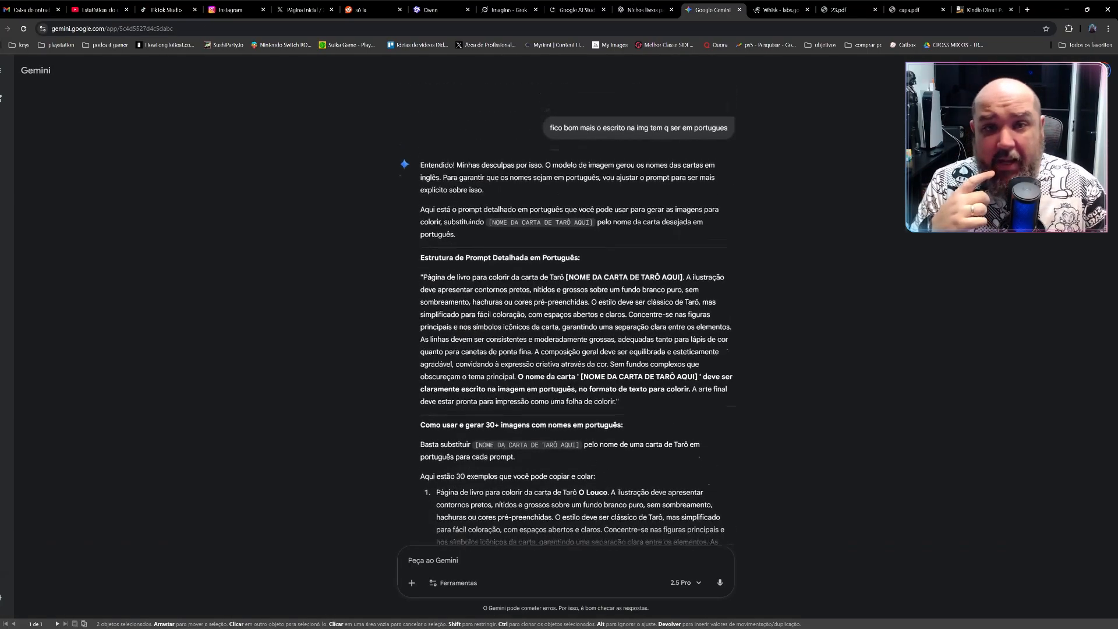
scroll(567, 314, "down", 20)
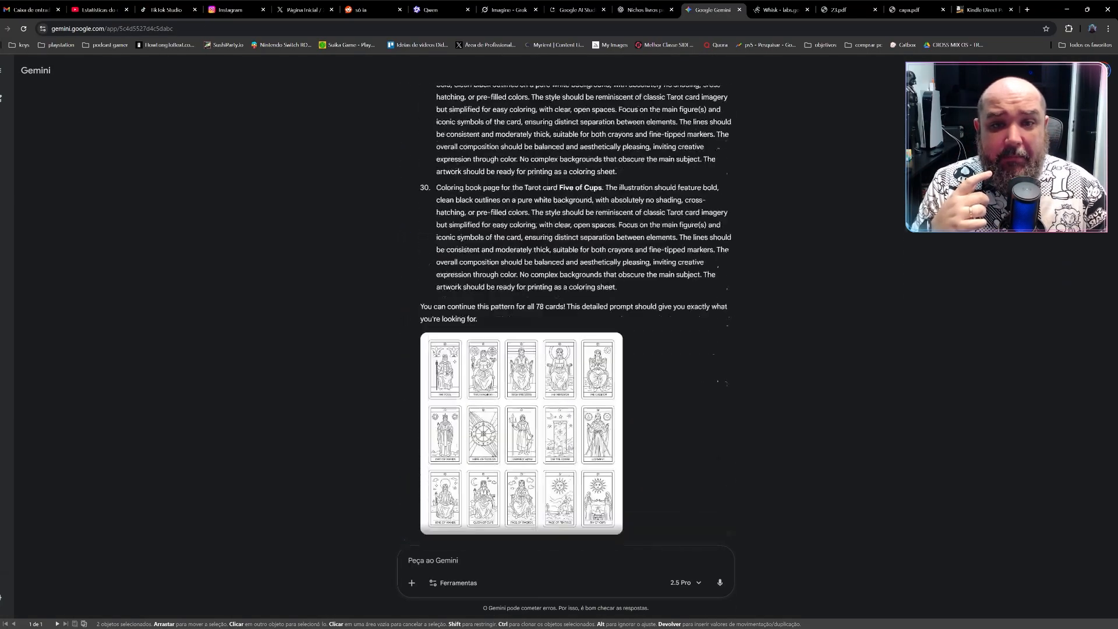
scroll(577, 314, "up", 20)
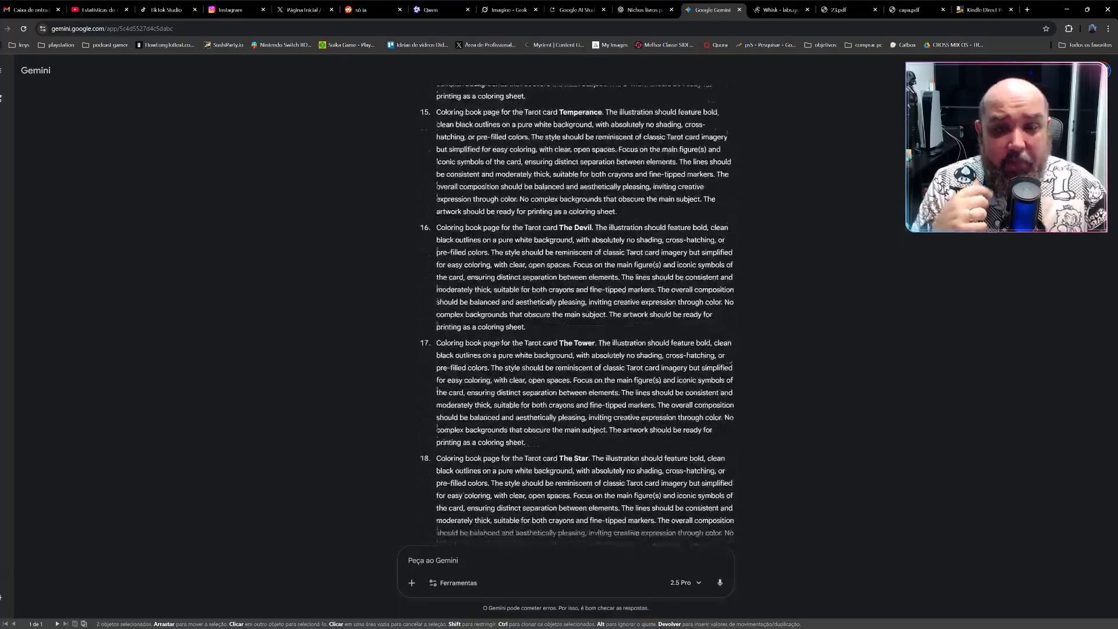
scroll(576, 314, "up", 10)
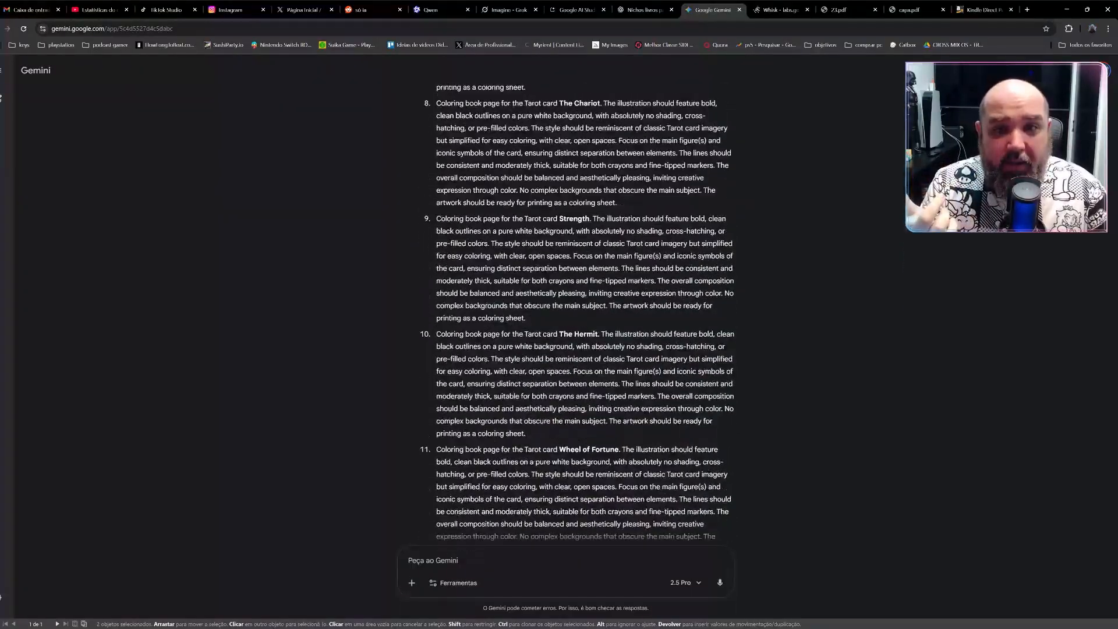
scroll(577, 314, "up", 1)
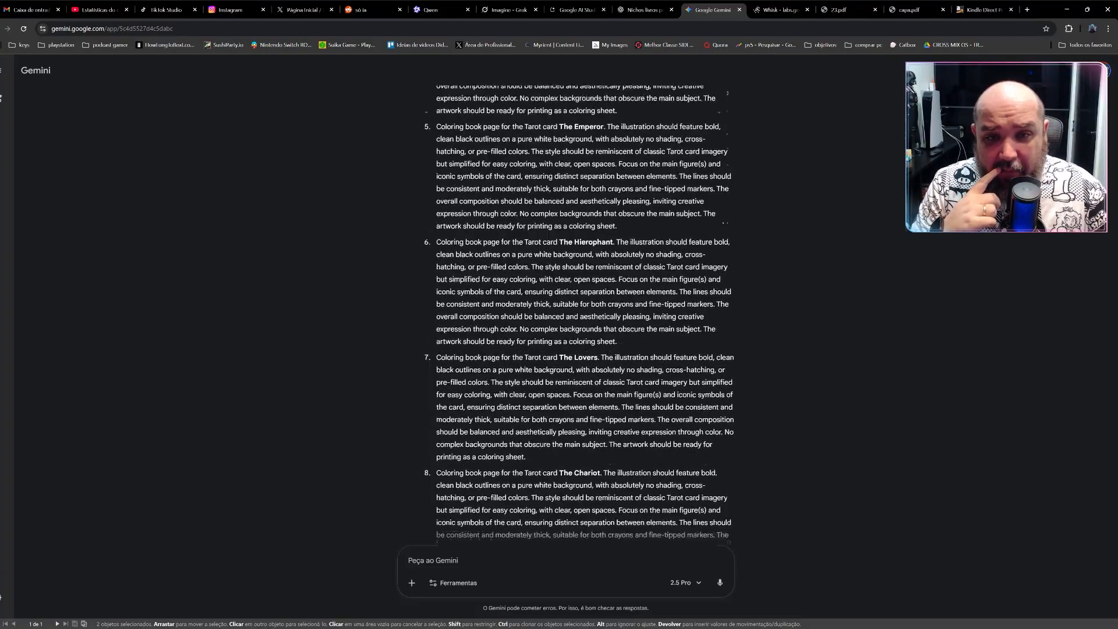
scroll(577, 314, "down", 2)
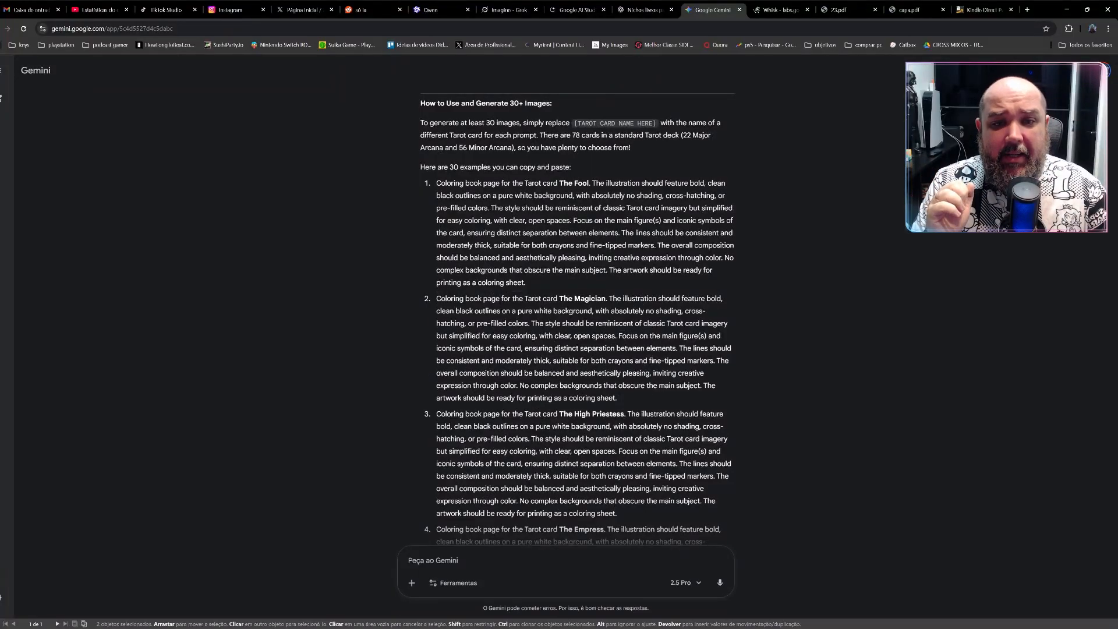
scroll(576, 314, "down", 3)
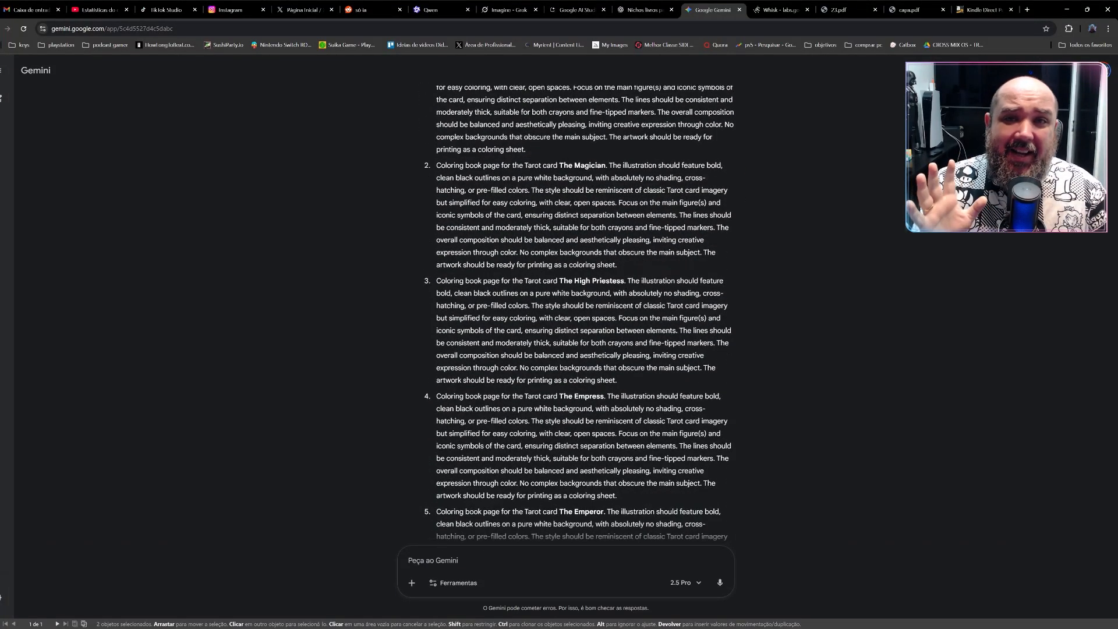
scroll(577, 315, "down", 15)
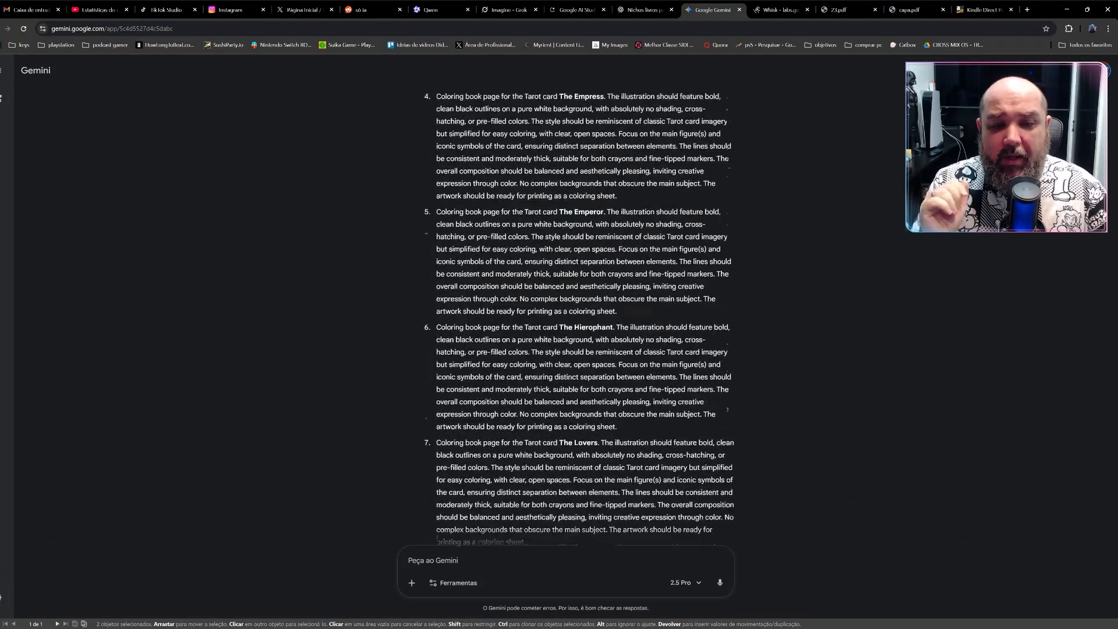
scroll(576, 315, "down", 18)
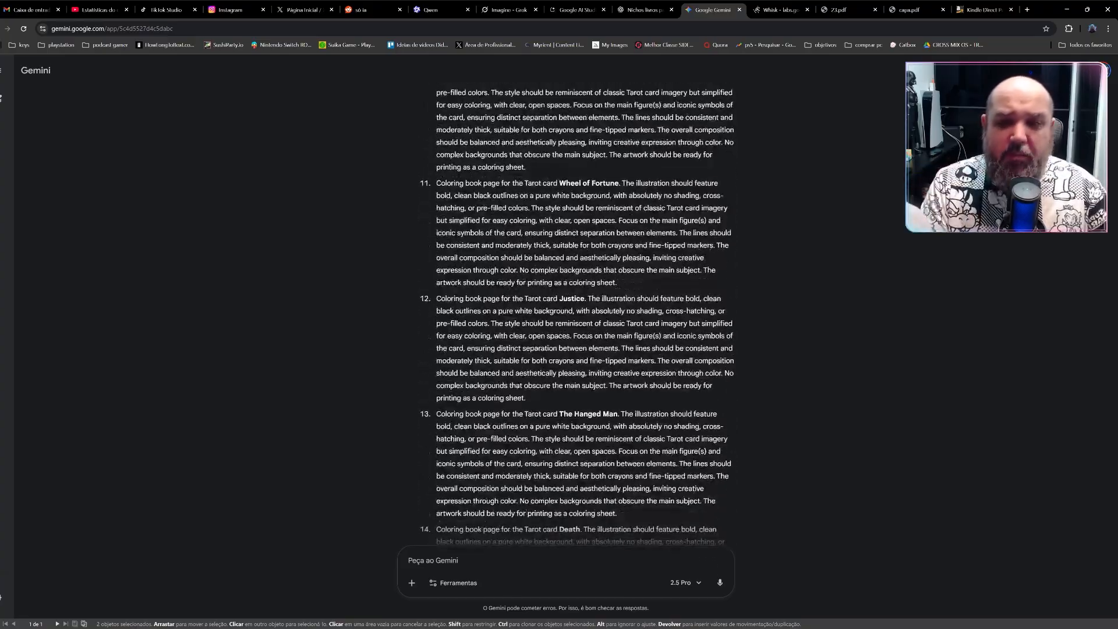
scroll(576, 315, "down", 20)
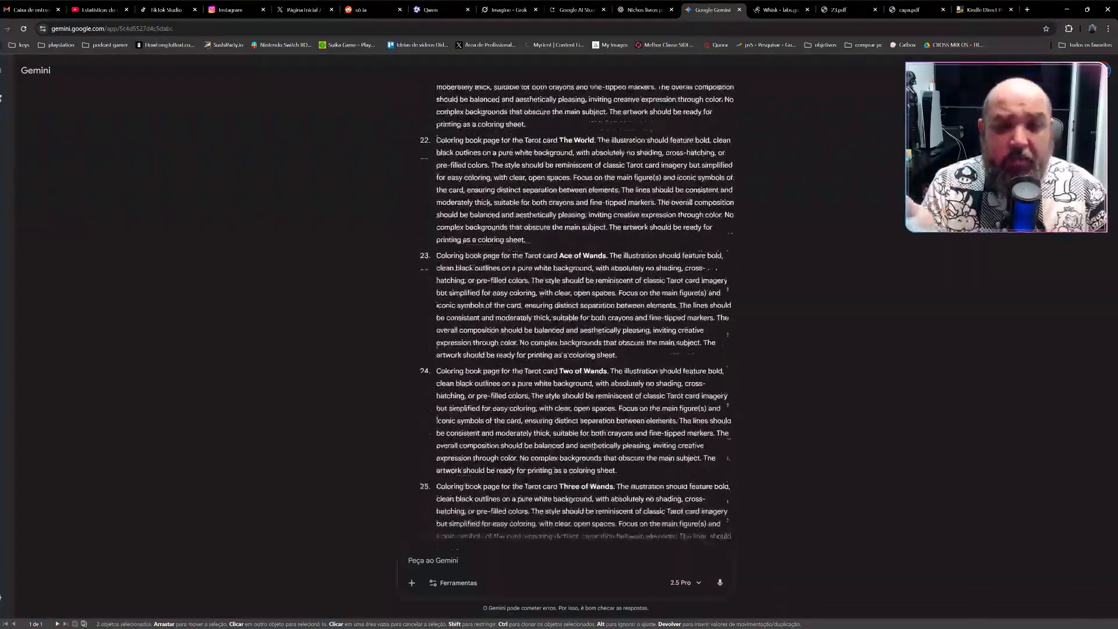
scroll(576, 314, "down", 9)
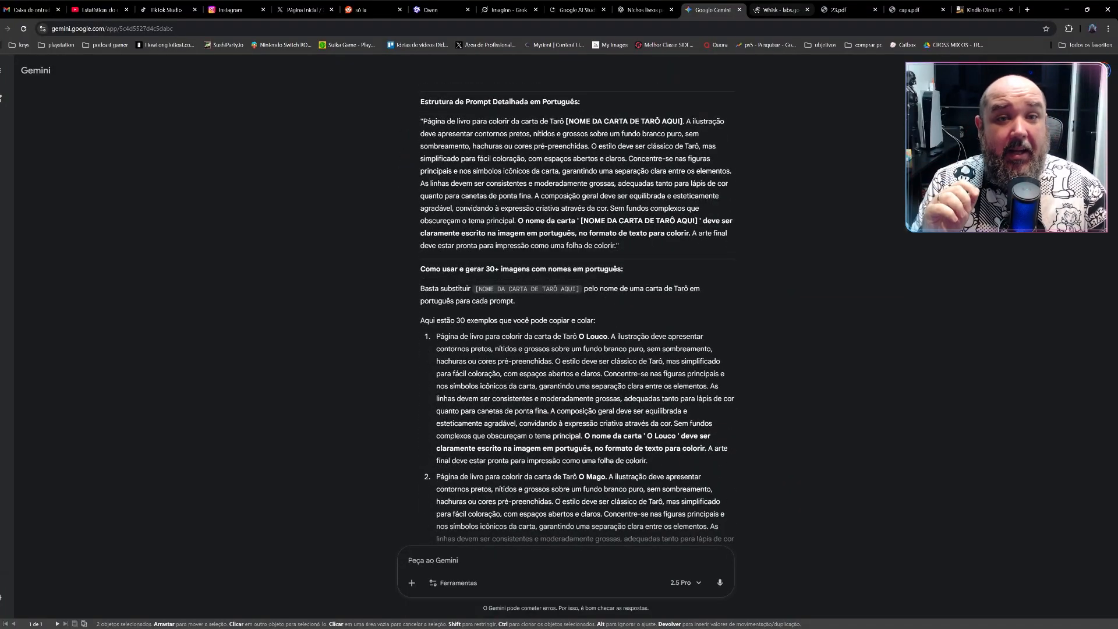
scroll(576, 315, "down", 3)
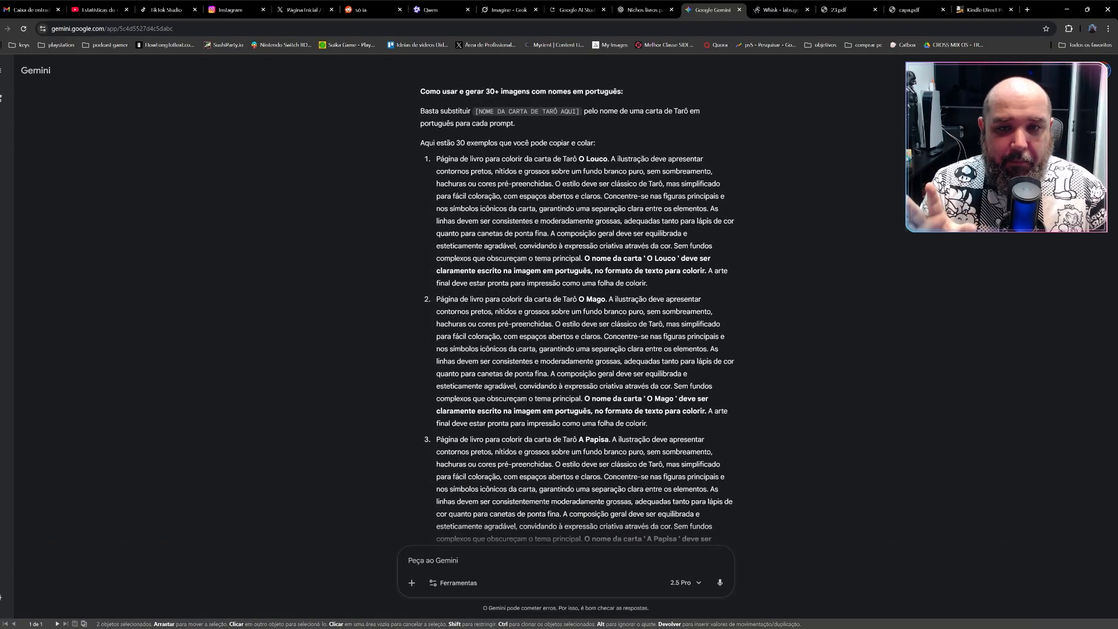
Step: Switch to Whisk, show the aspect ratio choices and look through the generated tarot card images
left_click(778, 9)
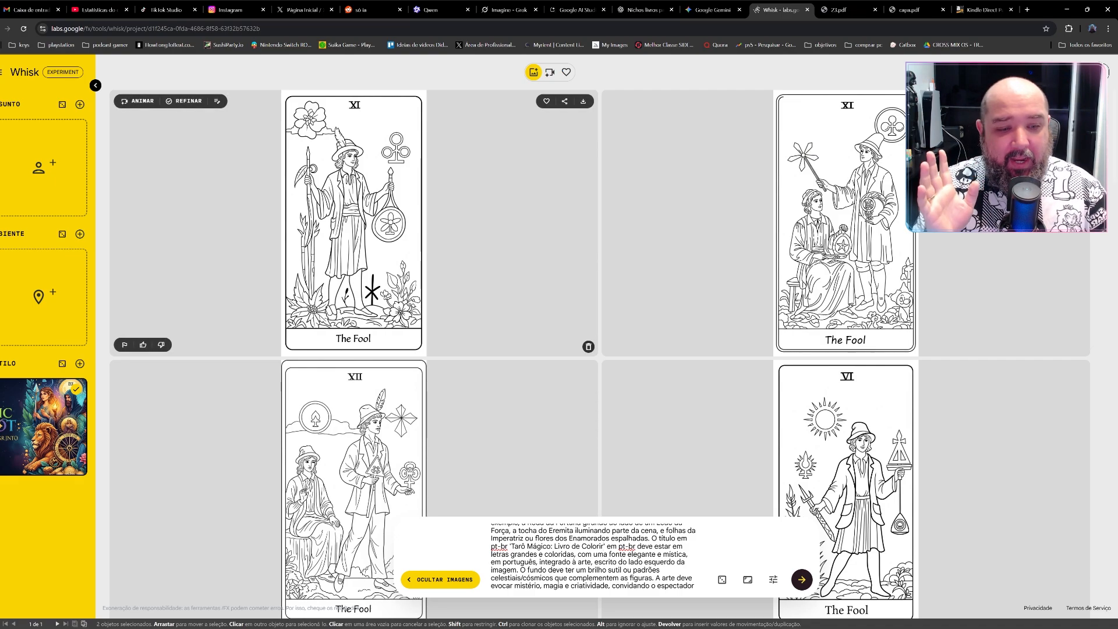
left_click(747, 579)
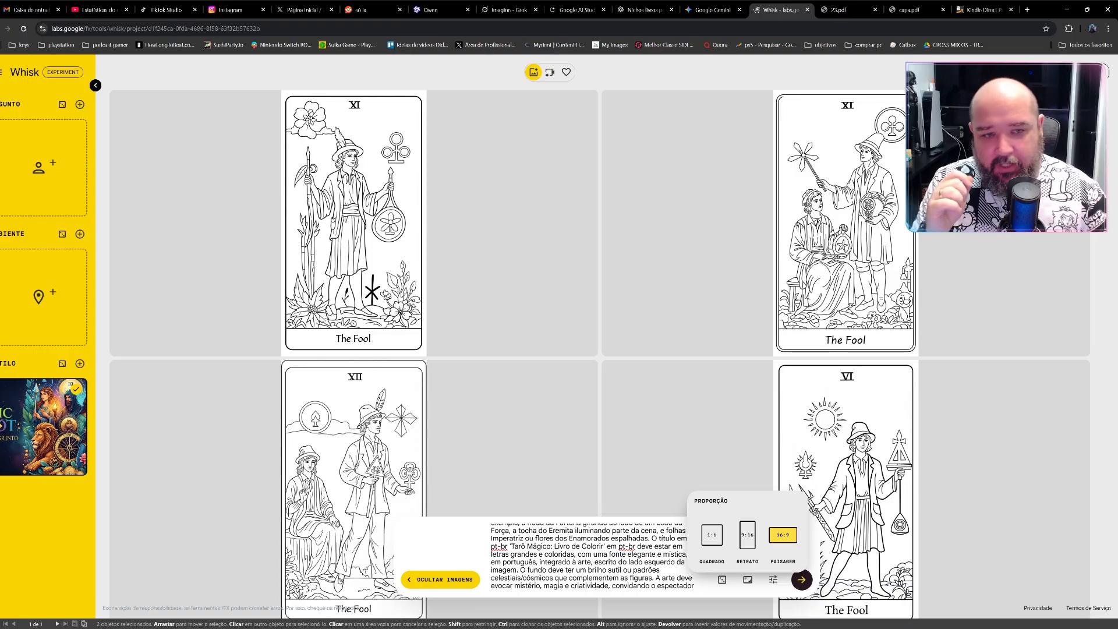
scroll(844, 326, "down", 7)
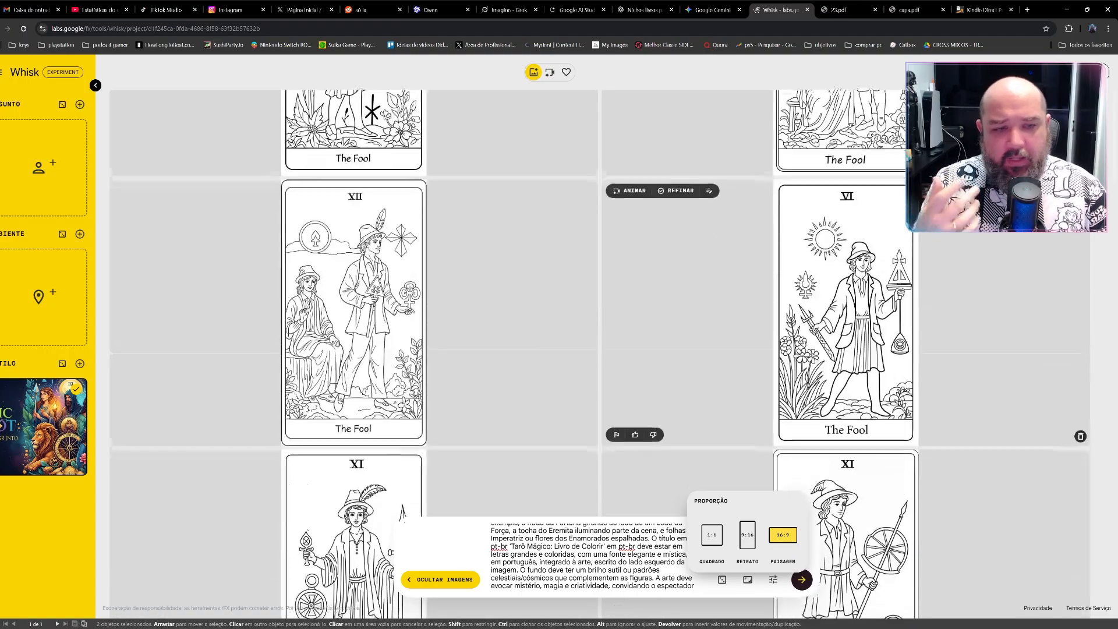
scroll(354, 262, "down", 2)
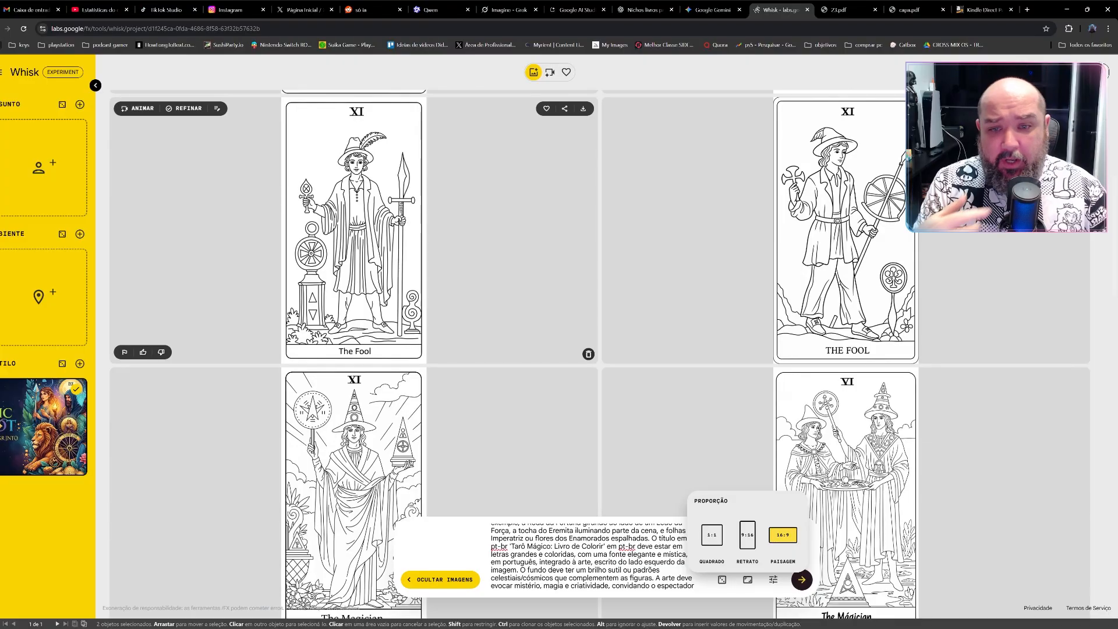
scroll(354, 320, "down", 2)
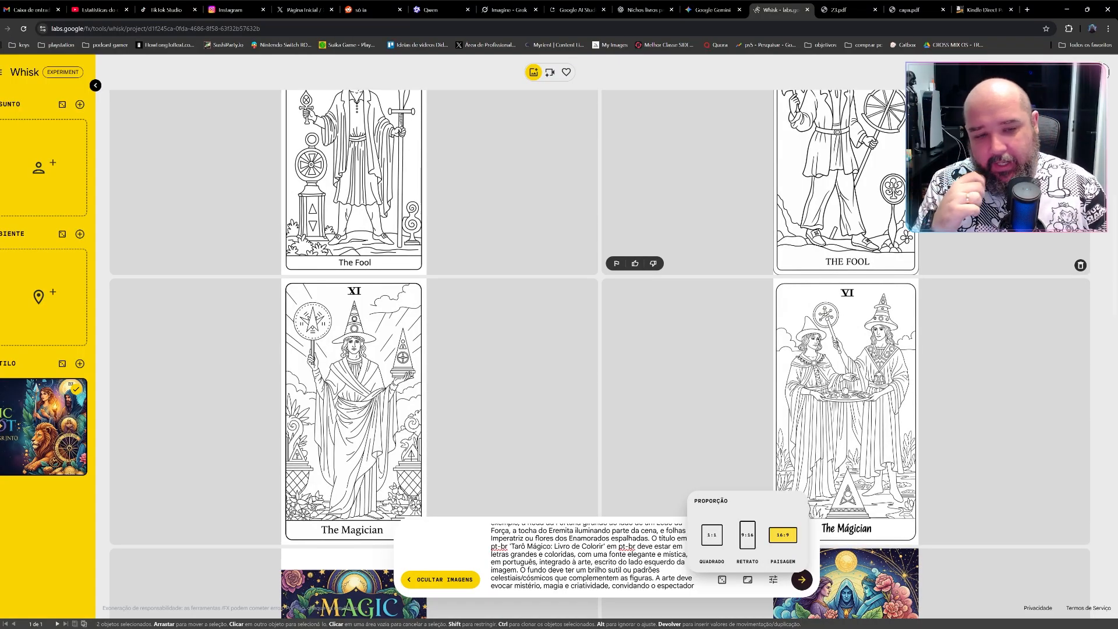
scroll(687, 262, "up", 10)
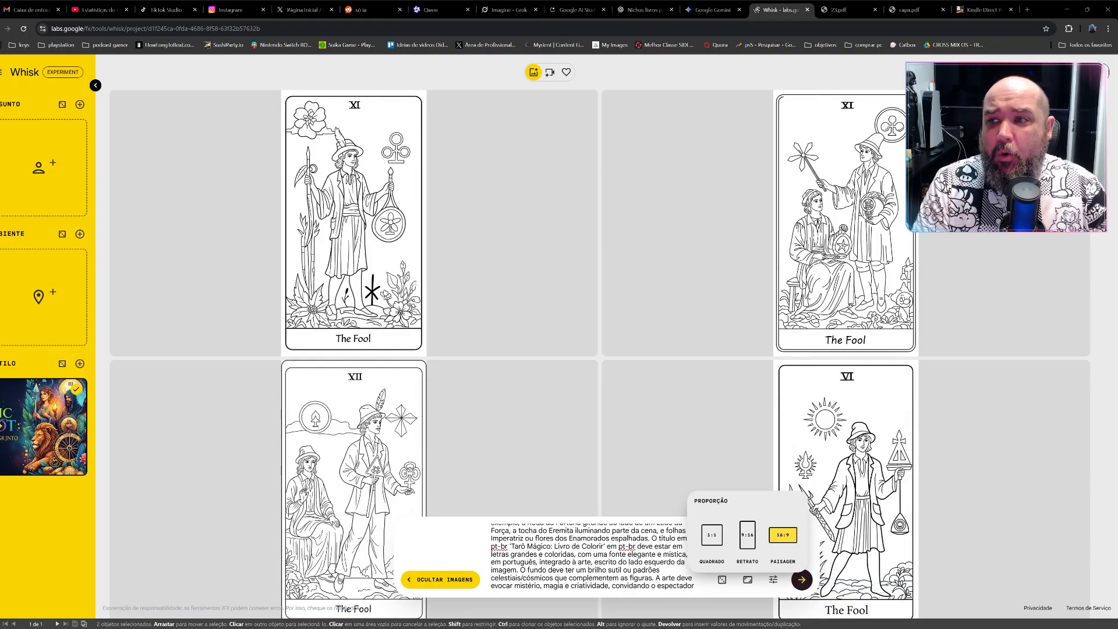
Step: Switch to Affinity and look at the Vector, Pixel and Layout workspaces with the tarot cover open
key("alt+Tab")
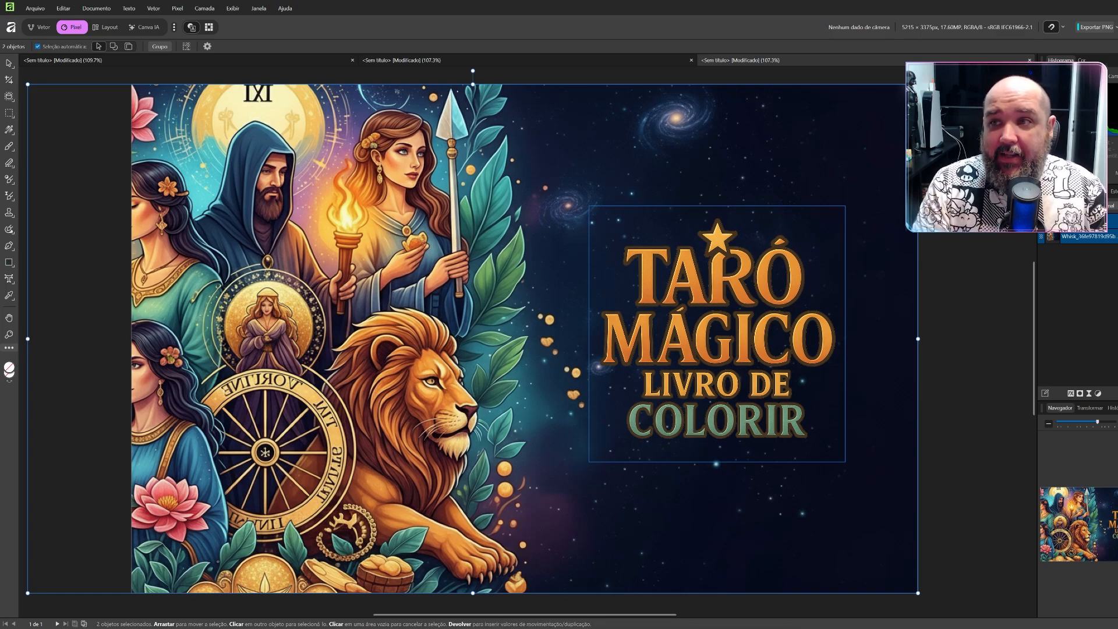
left_click(39, 27)
left_click(71, 27)
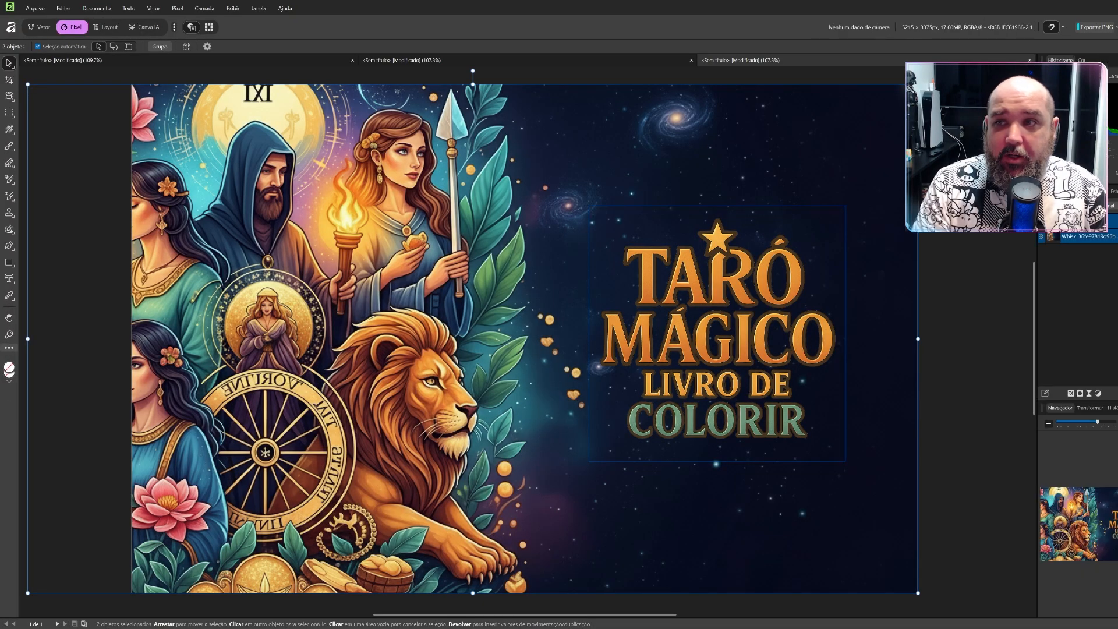
left_click(105, 27)
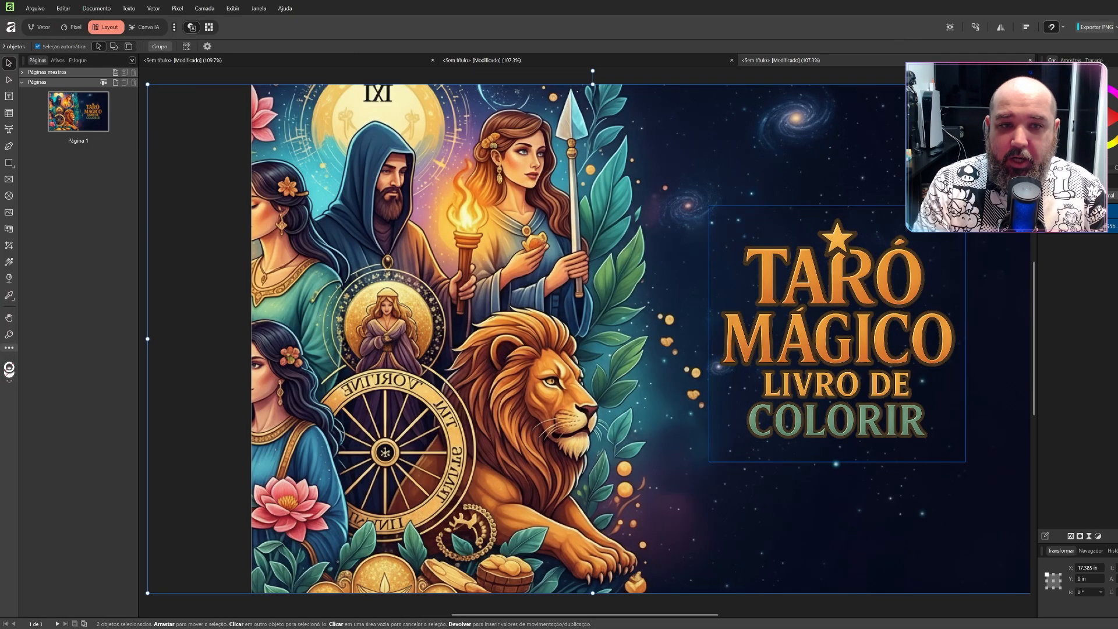
left_click(72, 27)
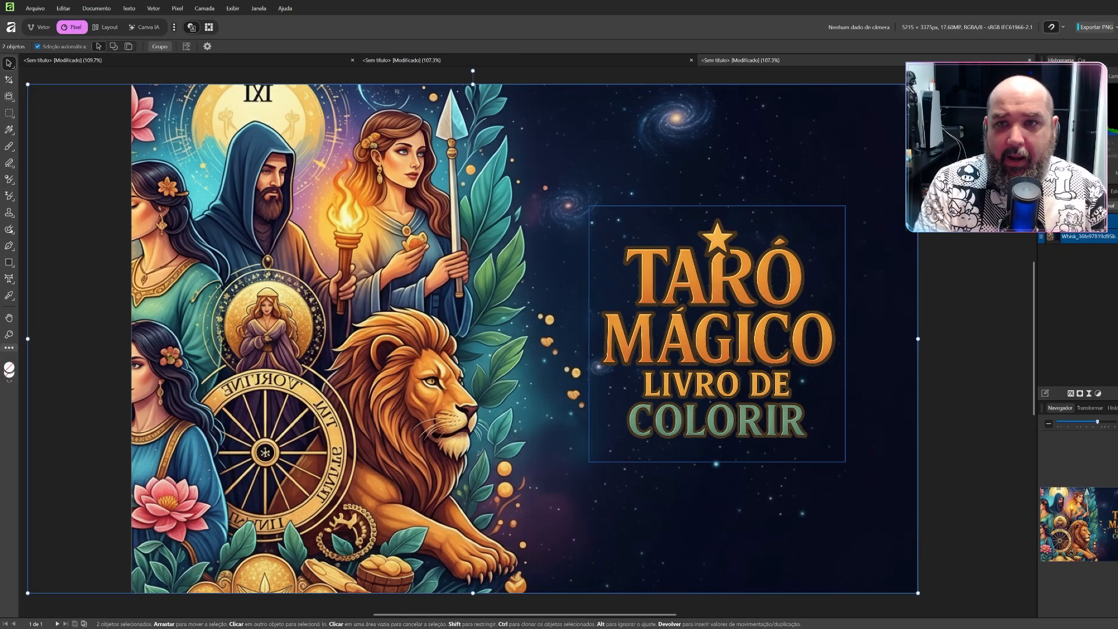
Step: Bring up the document with the Magician card page and select the Whisk image inside the Prancheta1 artboard
left_click(740, 60)
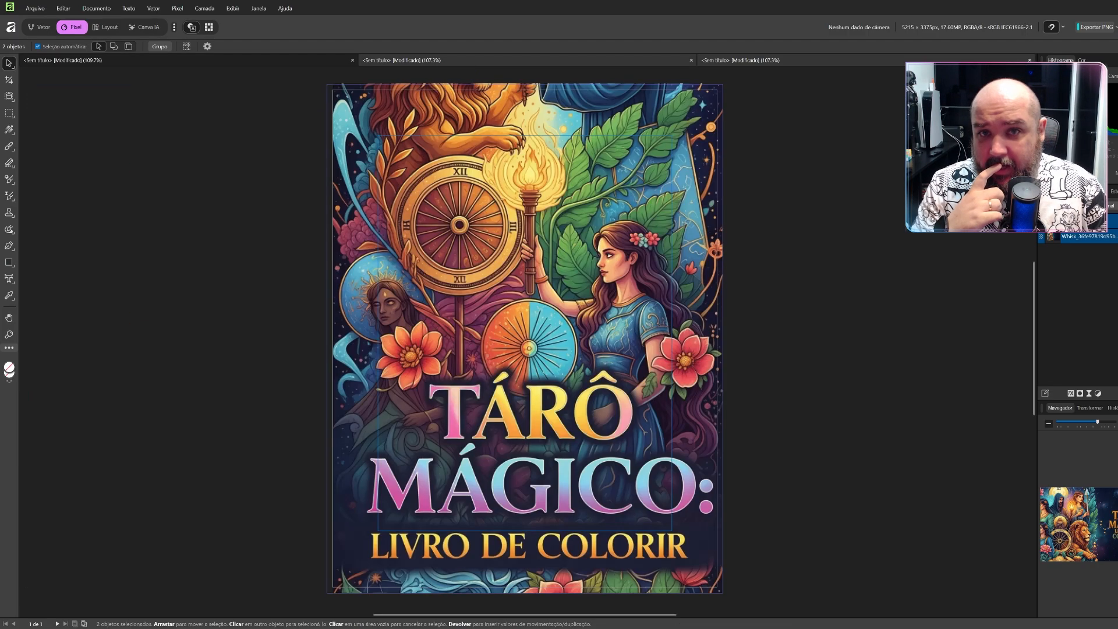
left_click(186, 60)
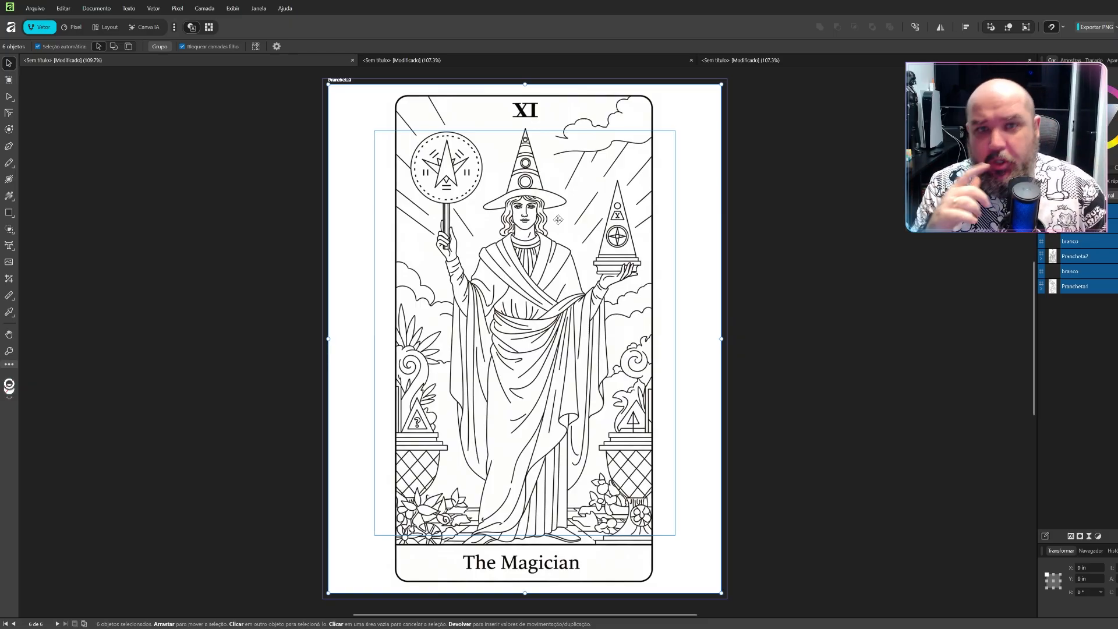
key("ctrl+n")
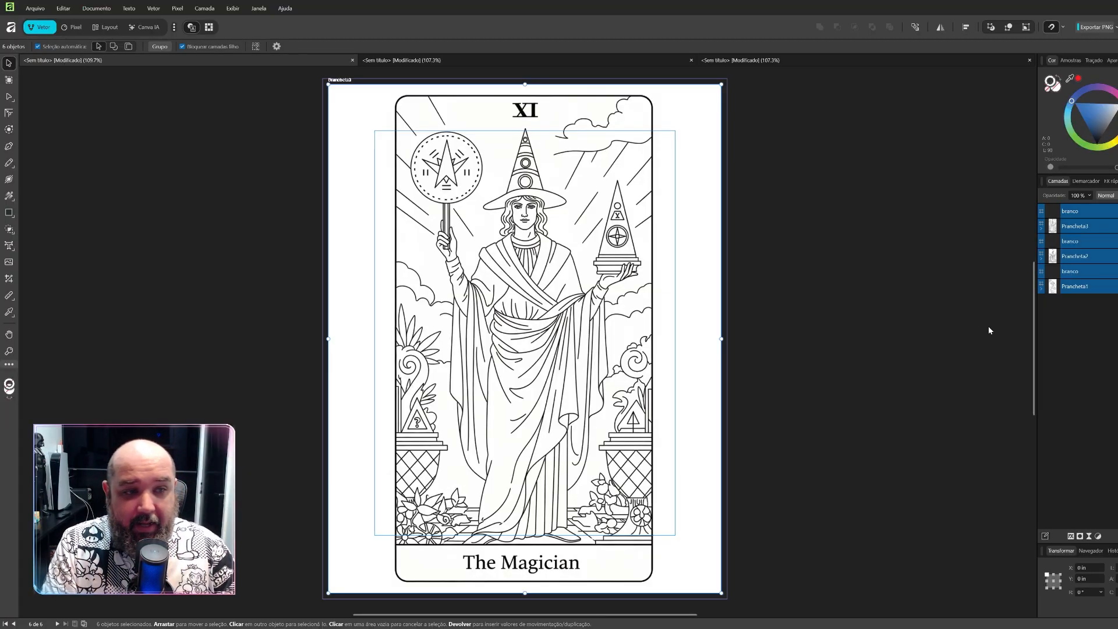
left_click(1041, 289)
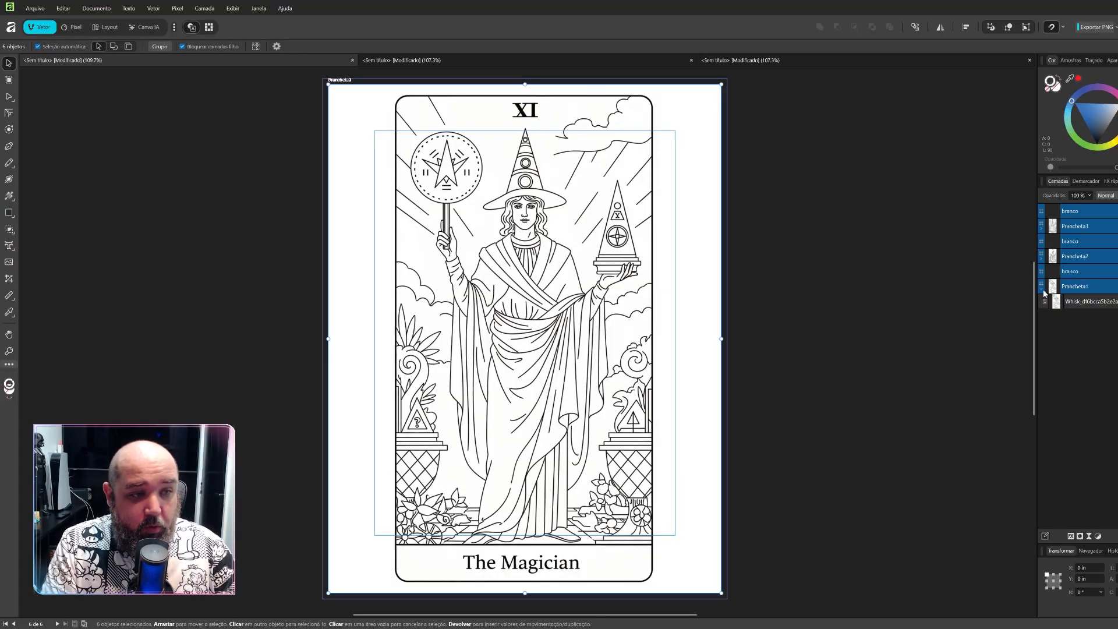
left_click(1075, 303)
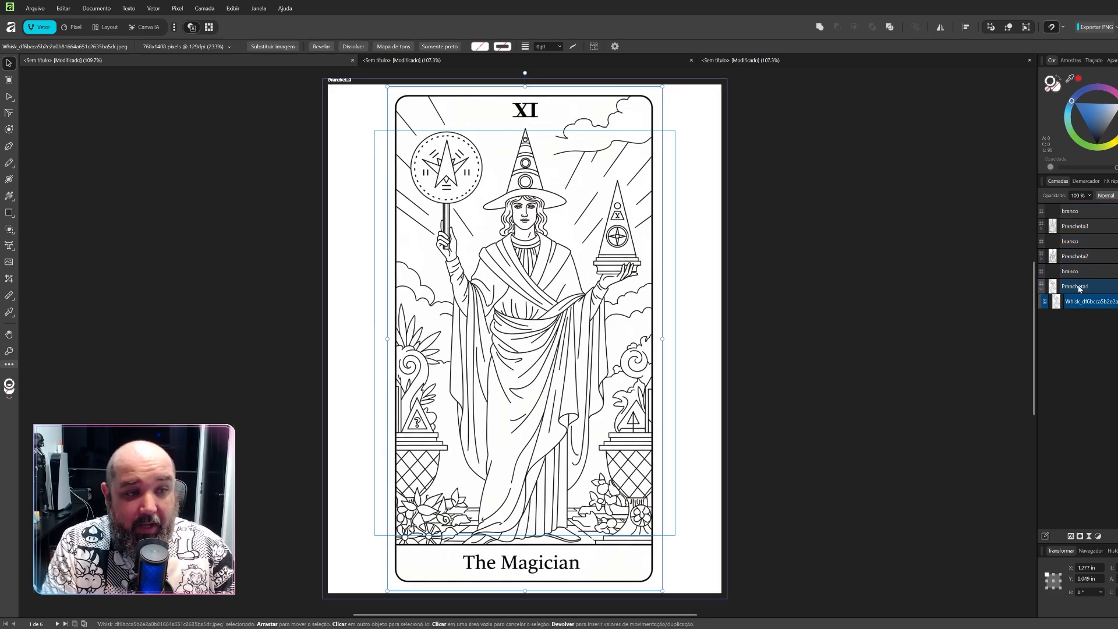
Step: Duplicate the Prancheta1 artboard holding the Magician card to make another coloring page
left_click(1041, 289)
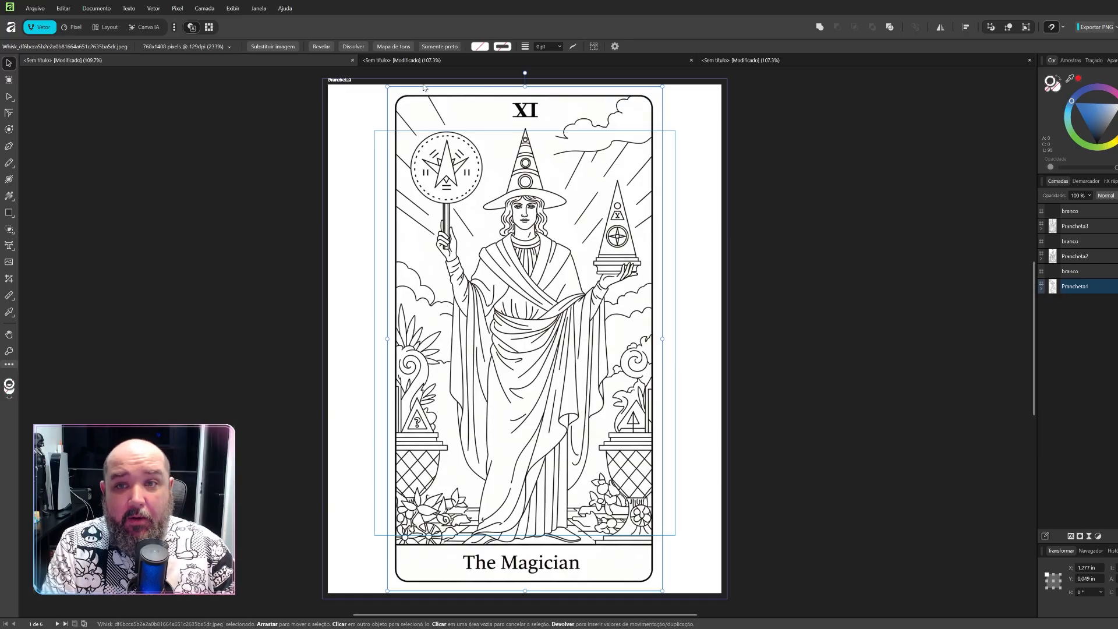
left_click(1099, 288)
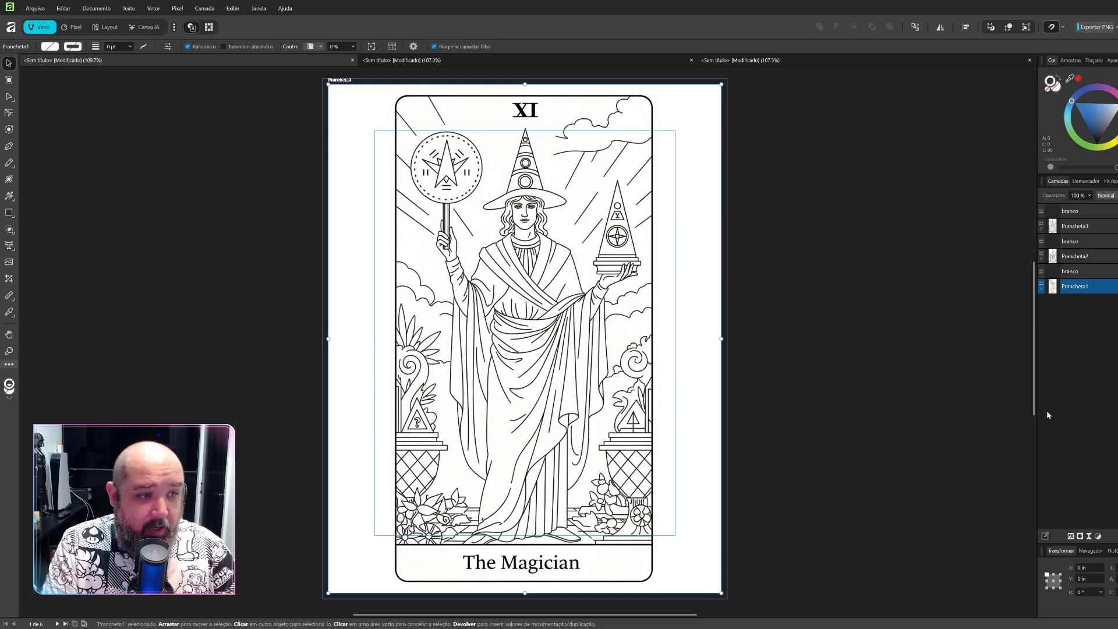
key("ctrl+j")
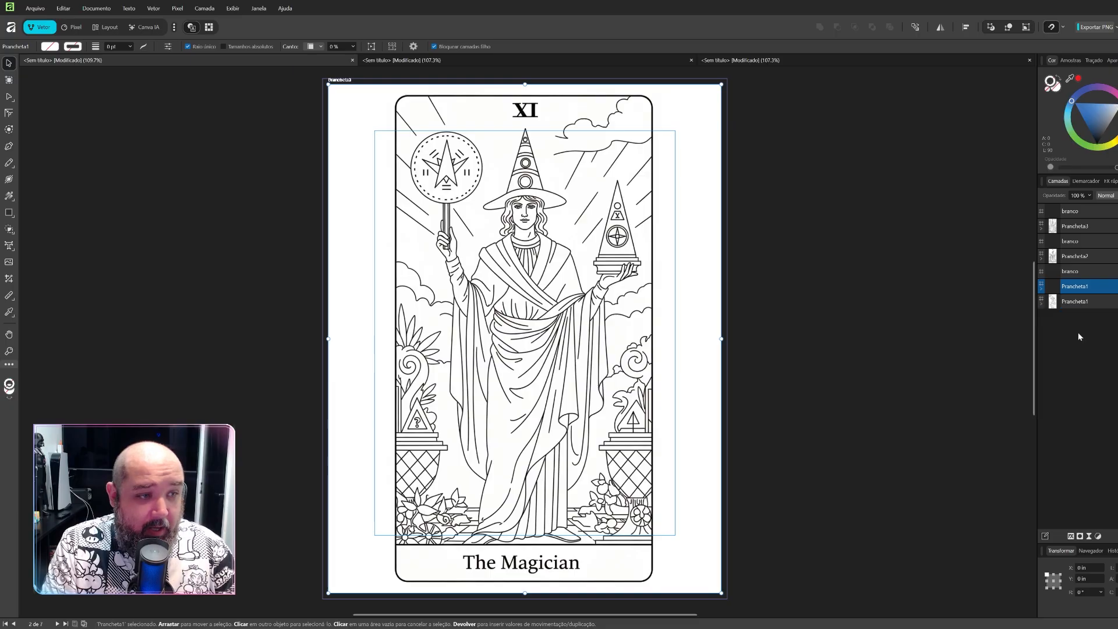
Step: Replace the Magician image in the upper Prancheta1 copy with the Whisk image of The Fool card
left_click(1041, 290)
left_click(1064, 301)
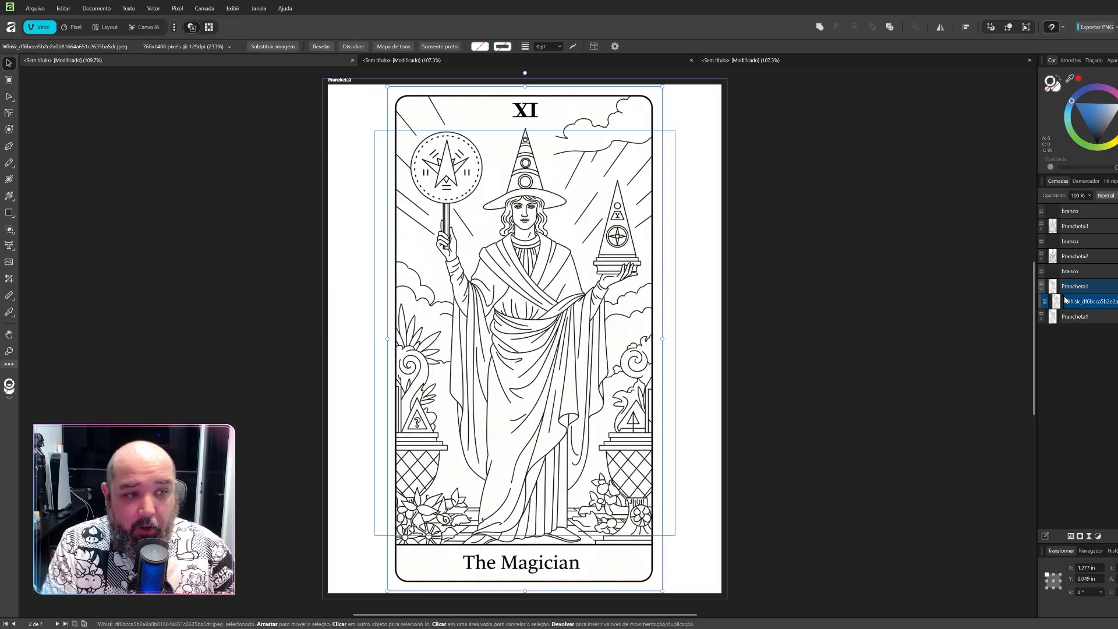
left_click(272, 47)
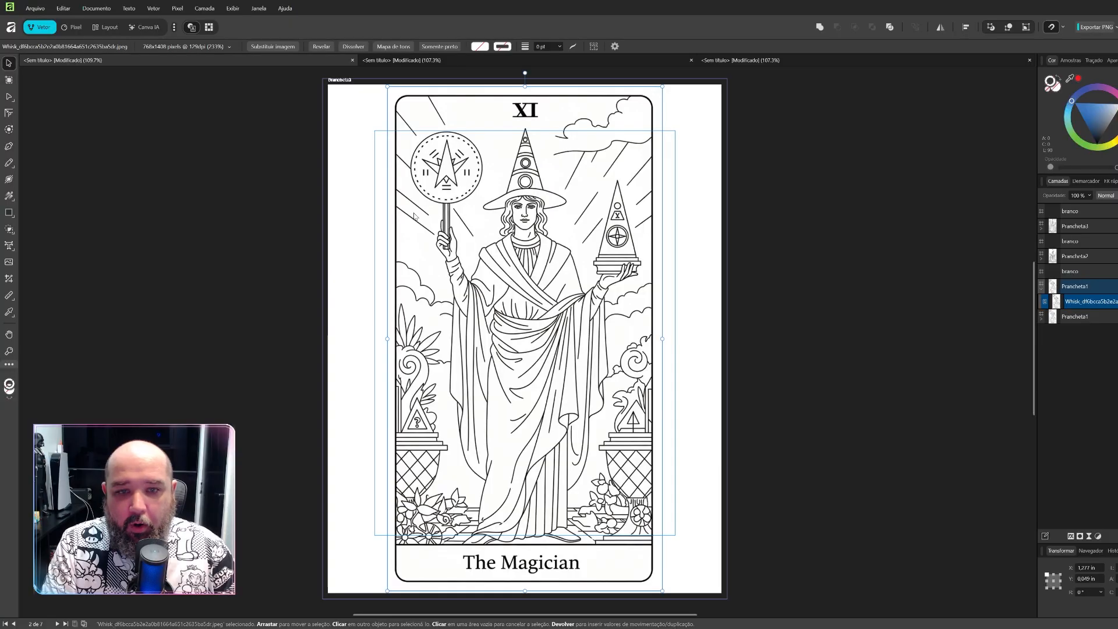
double_click(465, 305)
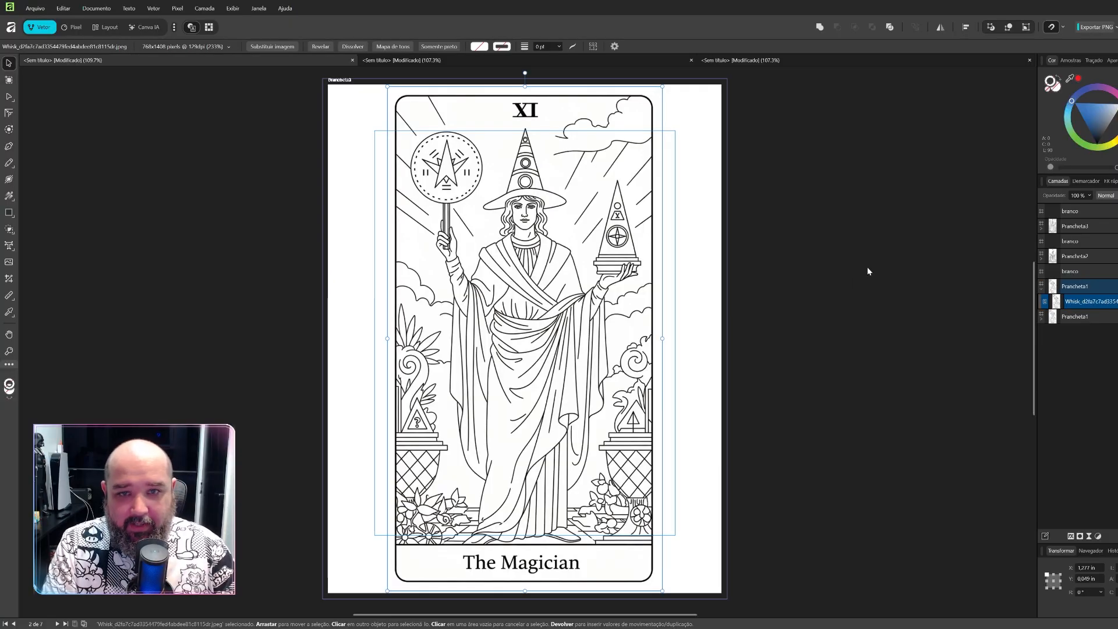
left_click(1042, 288)
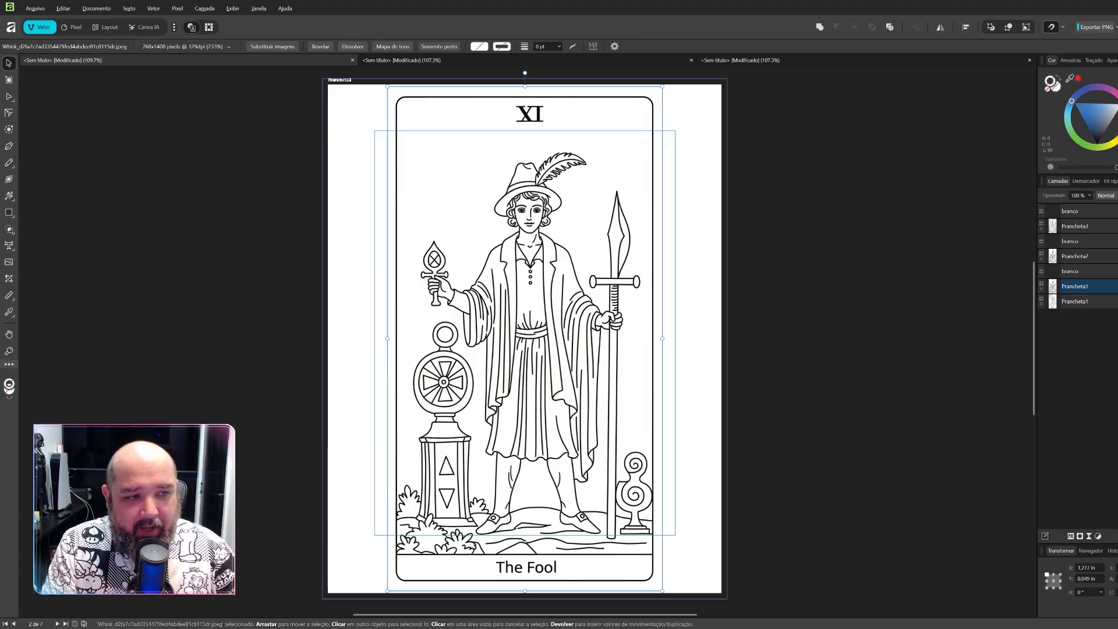
Step: Duplicate the blank "branco" artboard and place the copy between the two Prancheta1 artboards
left_click(1094, 272)
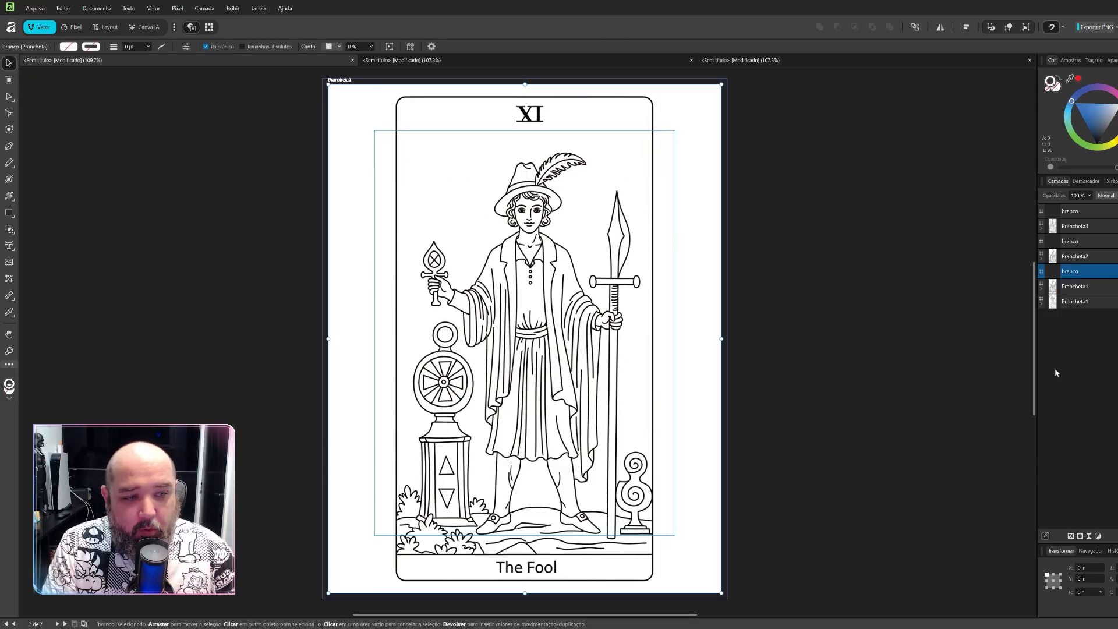
key("ctrl+j")
mouse_move(1086, 286)
left_mouse_down()
mouse_move(1091, 312)
mouse_move(1096, 301)
left_mouse_up()
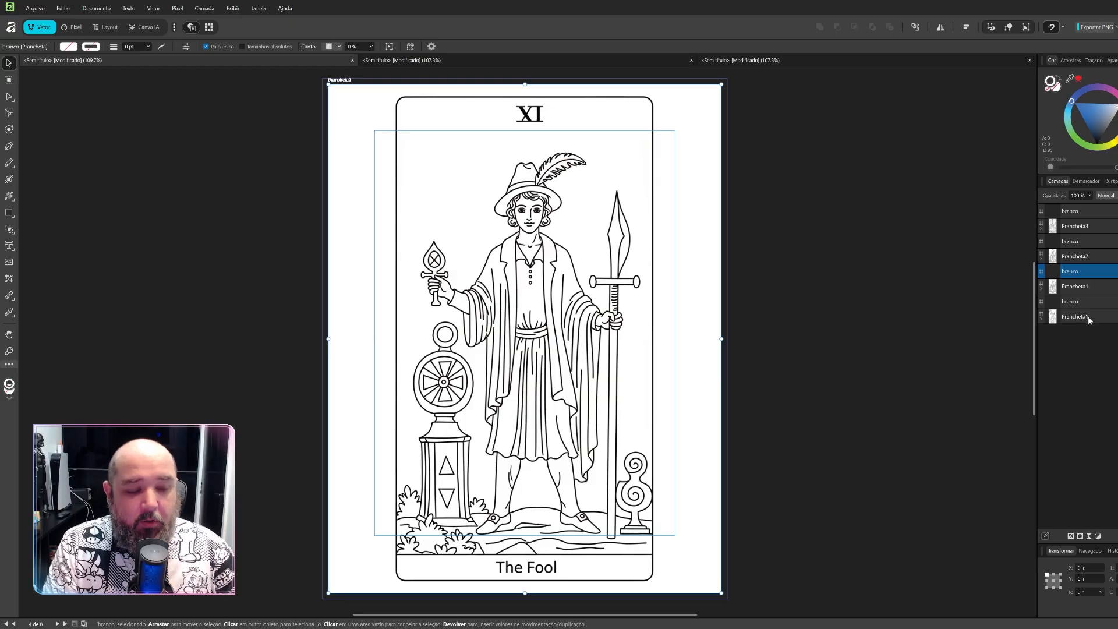
Step: Check the order of the card and blank pages, then select every artboard from the lowest Prancheta1 to the topmost branco
left_click(1088, 317)
left_click(1087, 302)
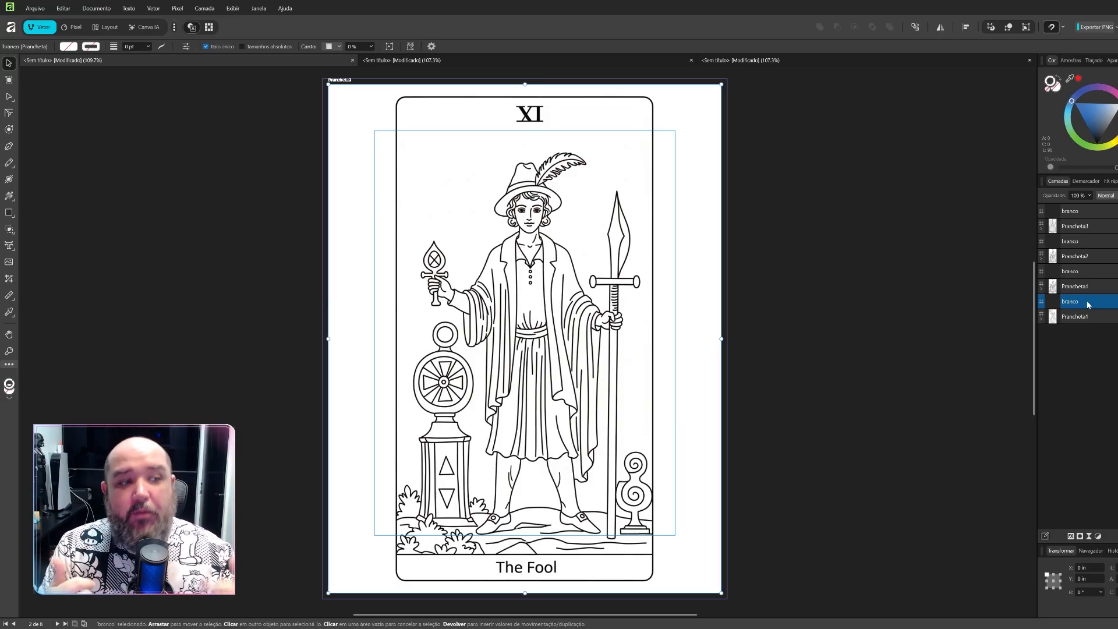
left_click(1089, 286)
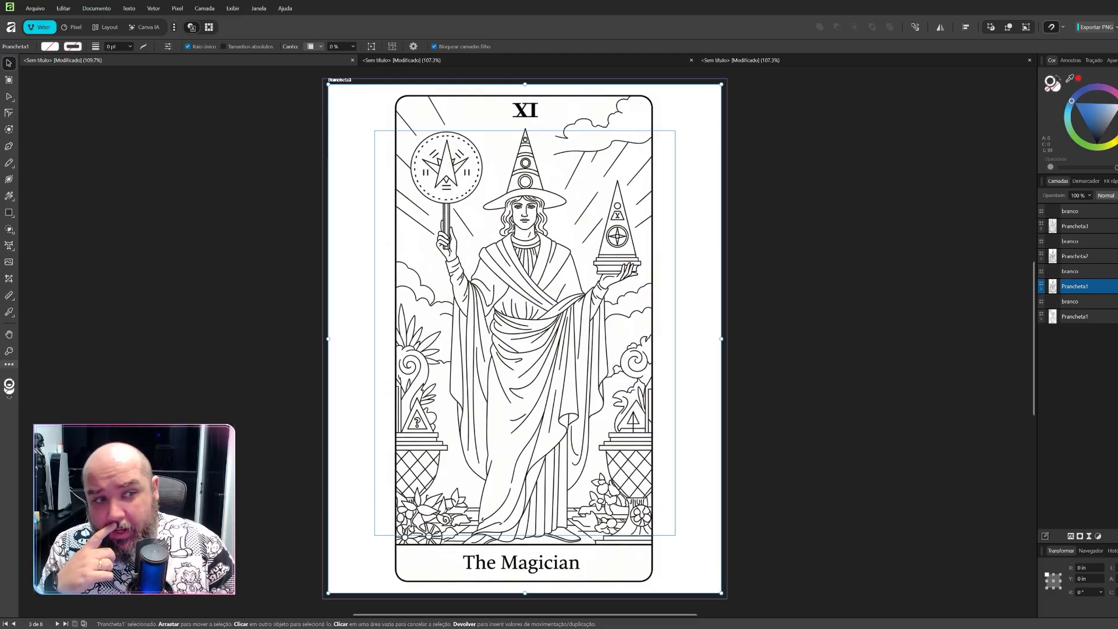
left_click(1088, 333)
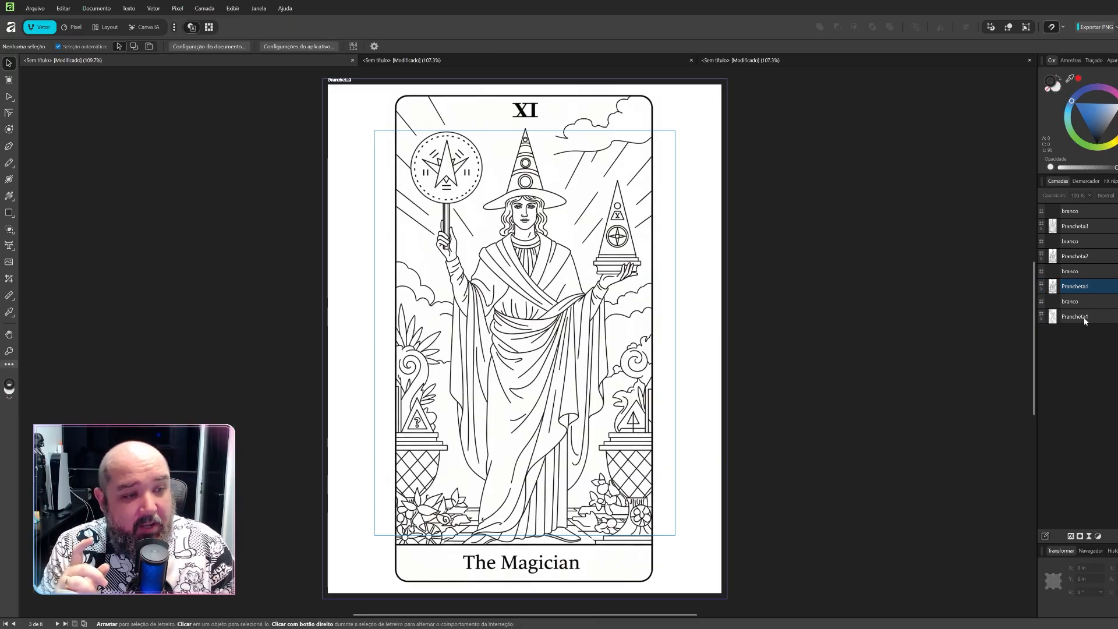
left_click(1108, 316)
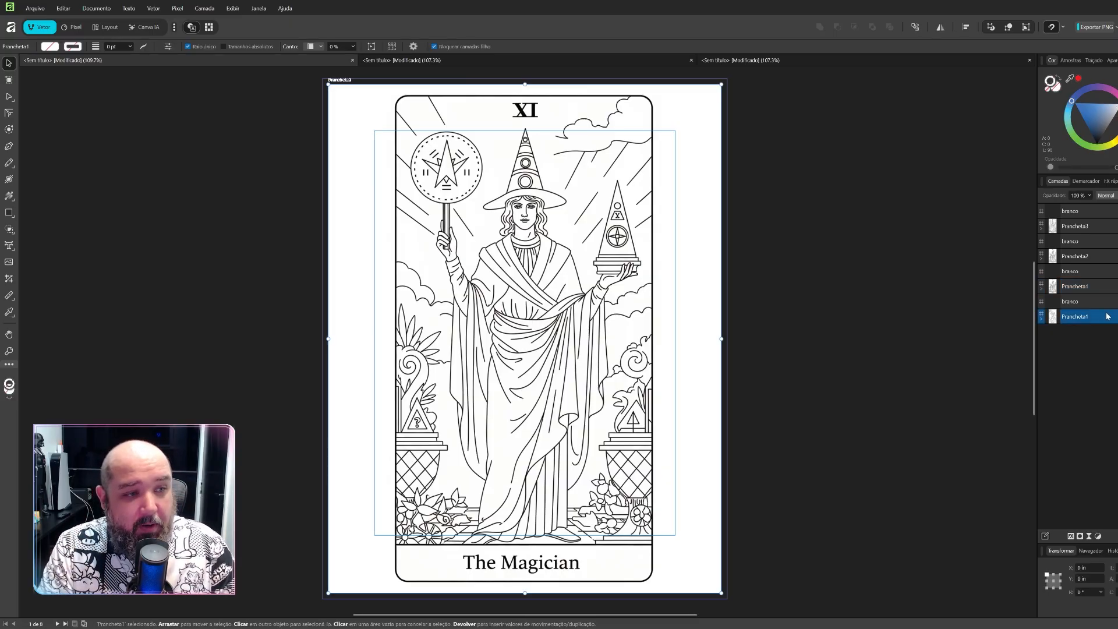
left_click(1106, 216, "shift")
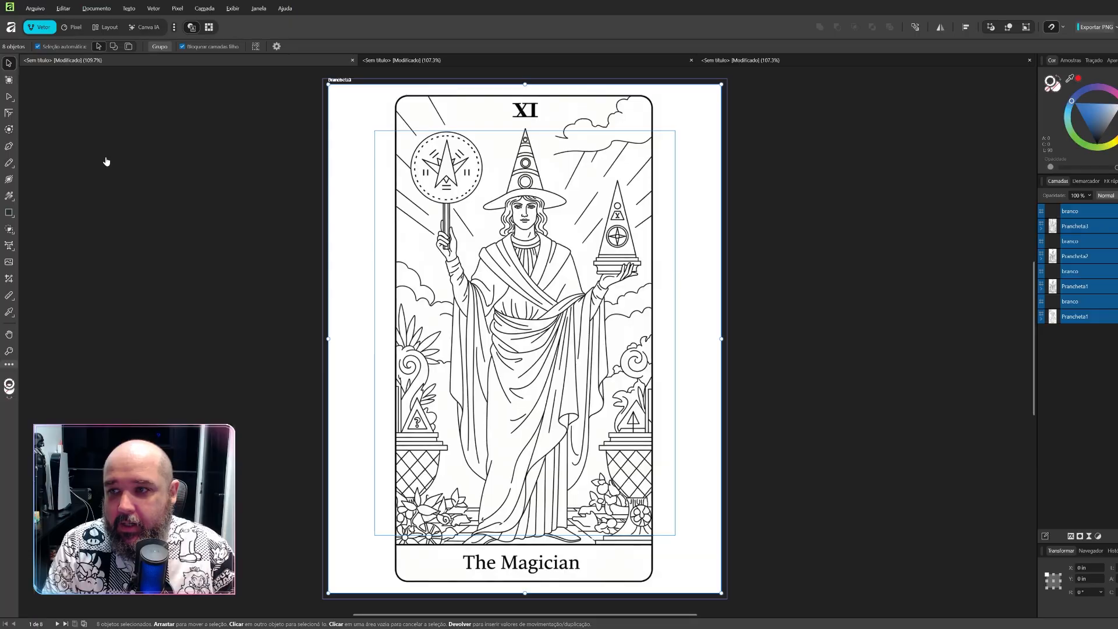
Step: Switch to the browser and review all the pages of 23.pdf, from the first Fool card to the final blank page
key("alt+Tab")
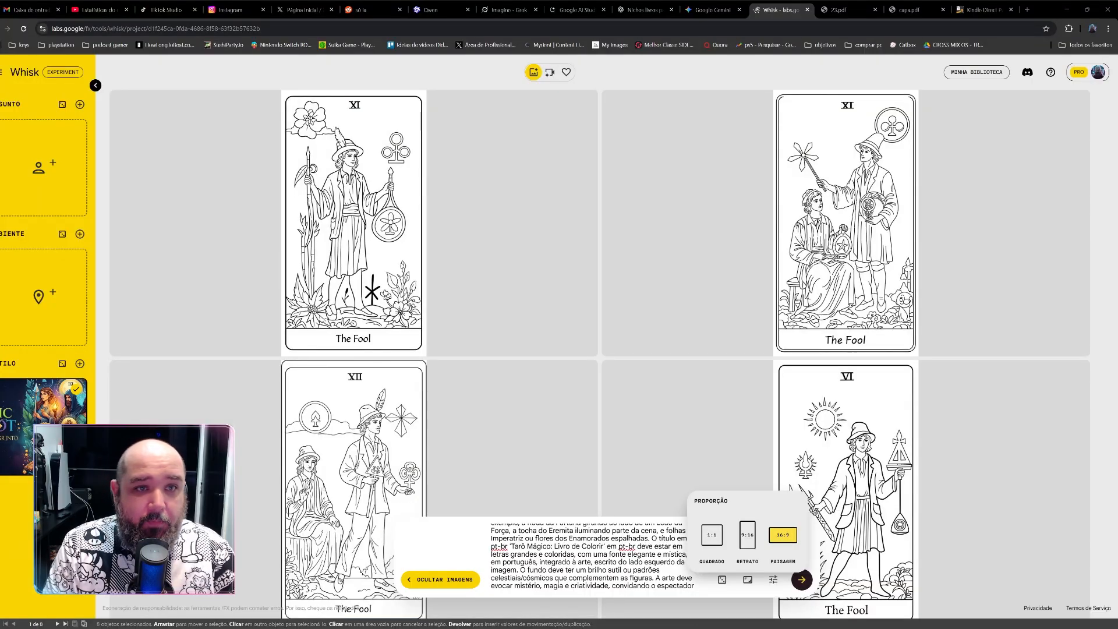
key("ctrl+Tab")
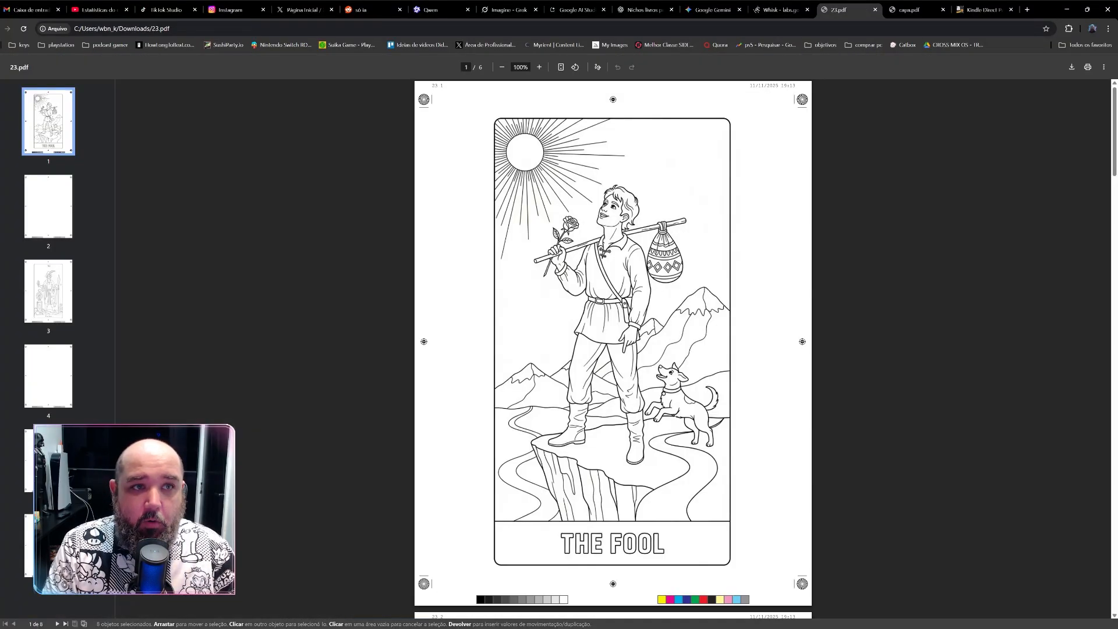
key("ctrl+shift+Tab")
key("ctrl+Tab")
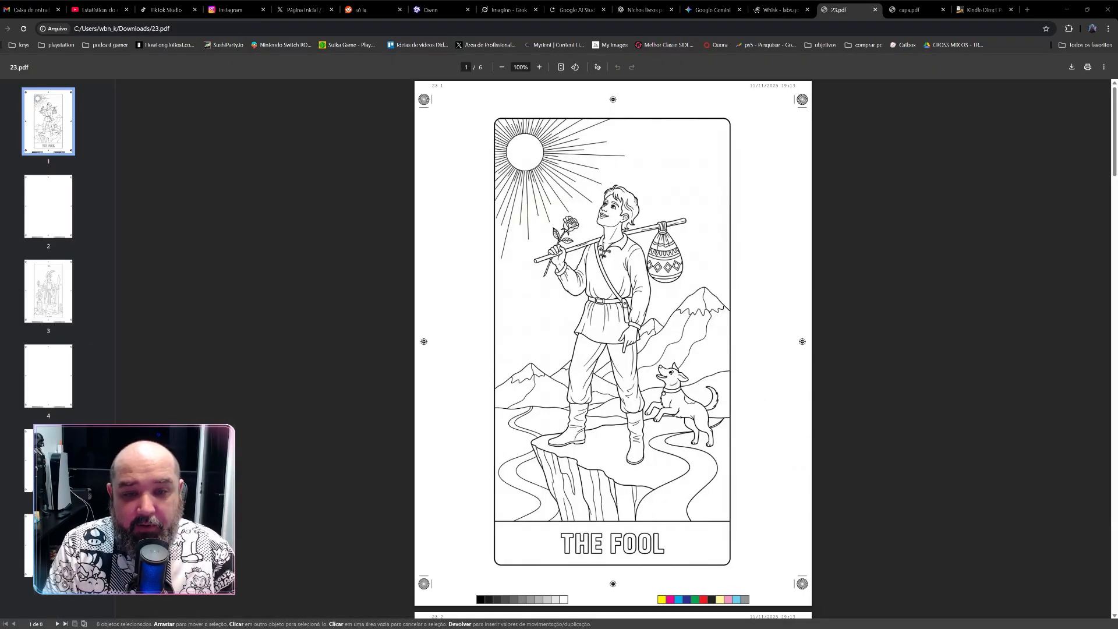
scroll(612, 348, "down", 10)
scroll(612, 348, "down", 10)
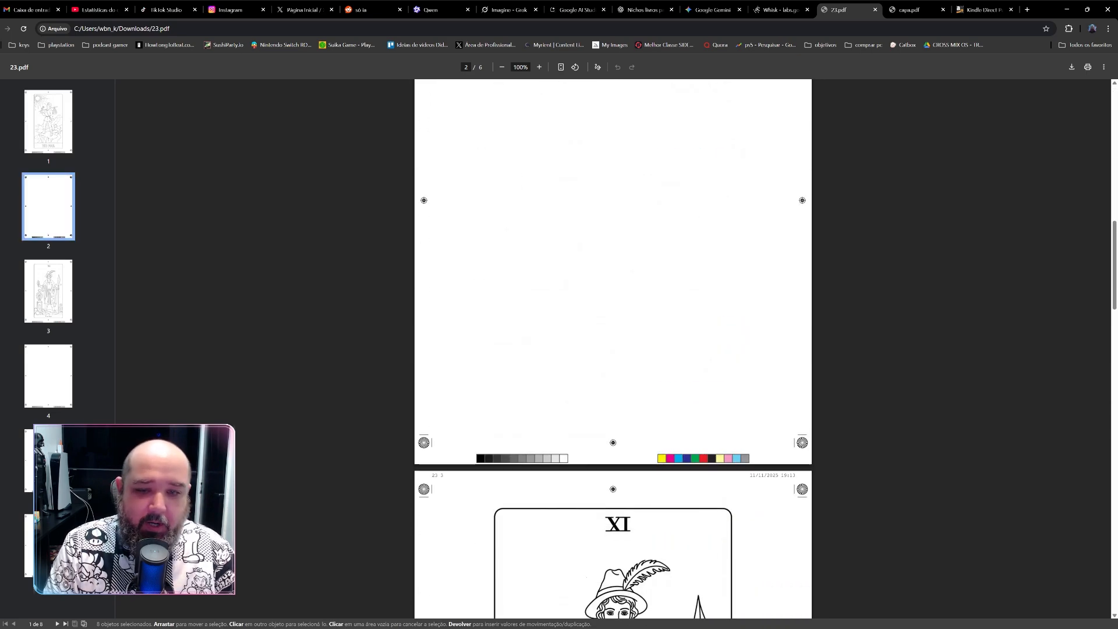
scroll(612, 348, "down", 20)
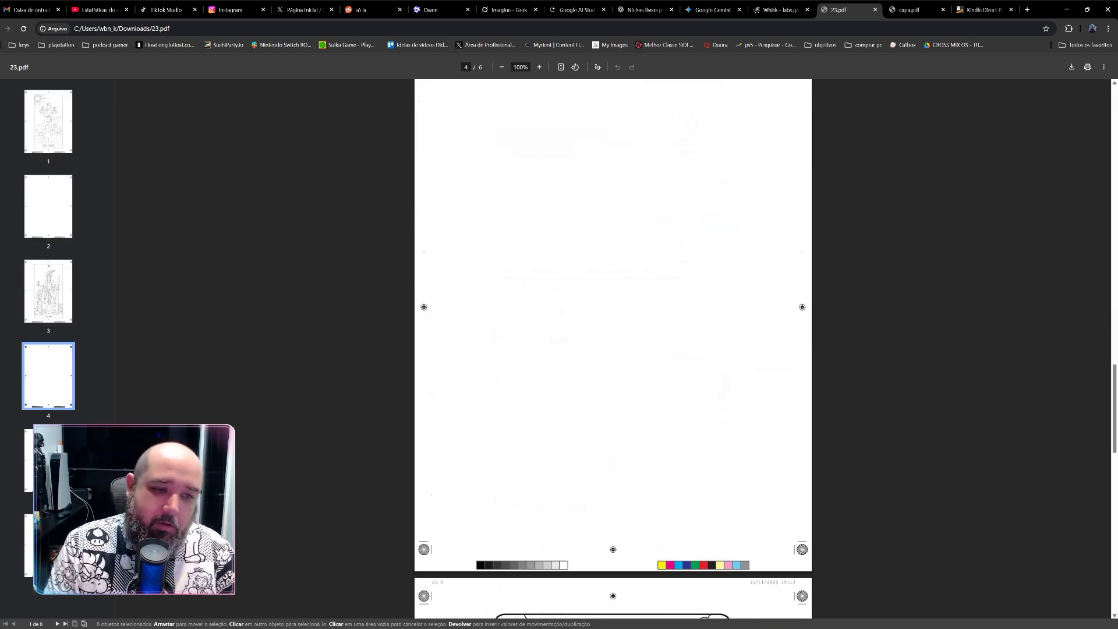
scroll(613, 348, "down", 7)
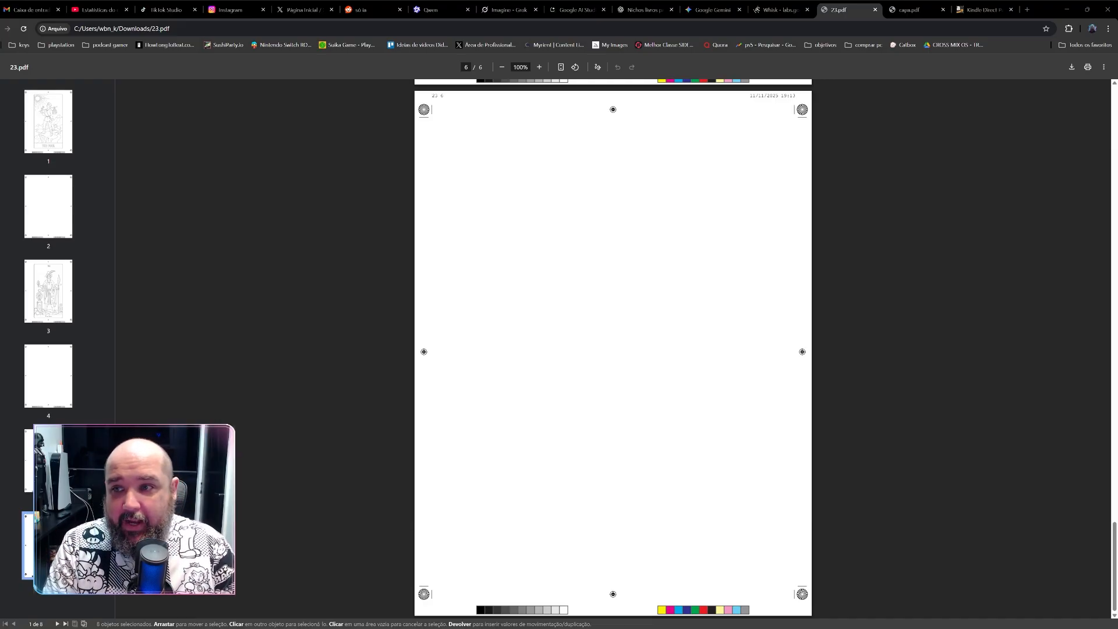
Step: Bring up the Tarô Mágico cover document in Affinity, and look through the generated cover images in Whisk
key("alt+Tab")
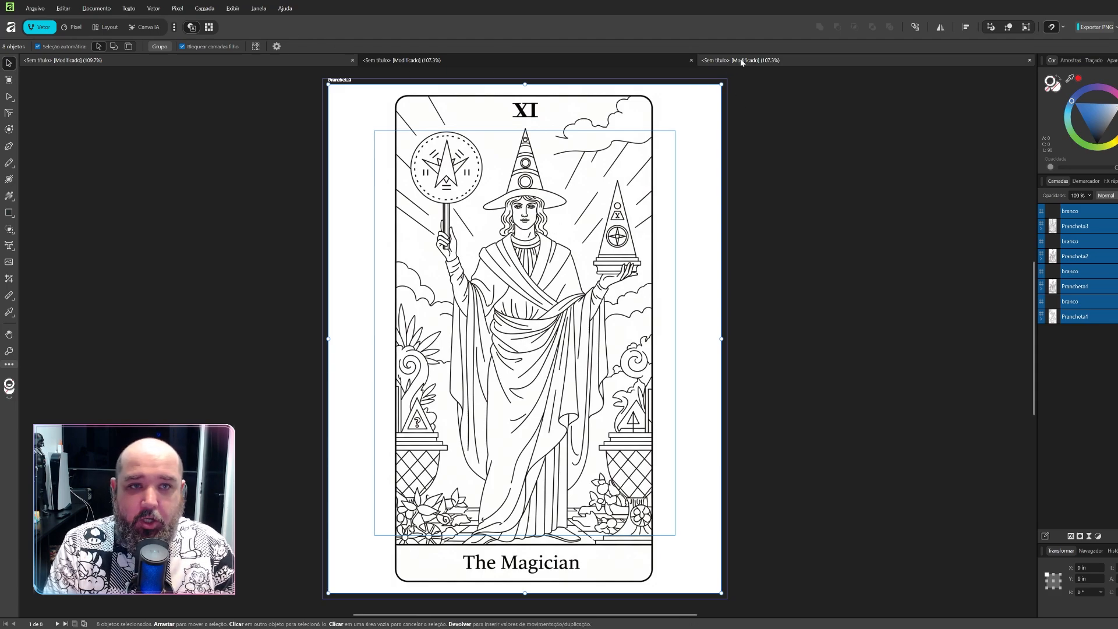
left_click(767, 60)
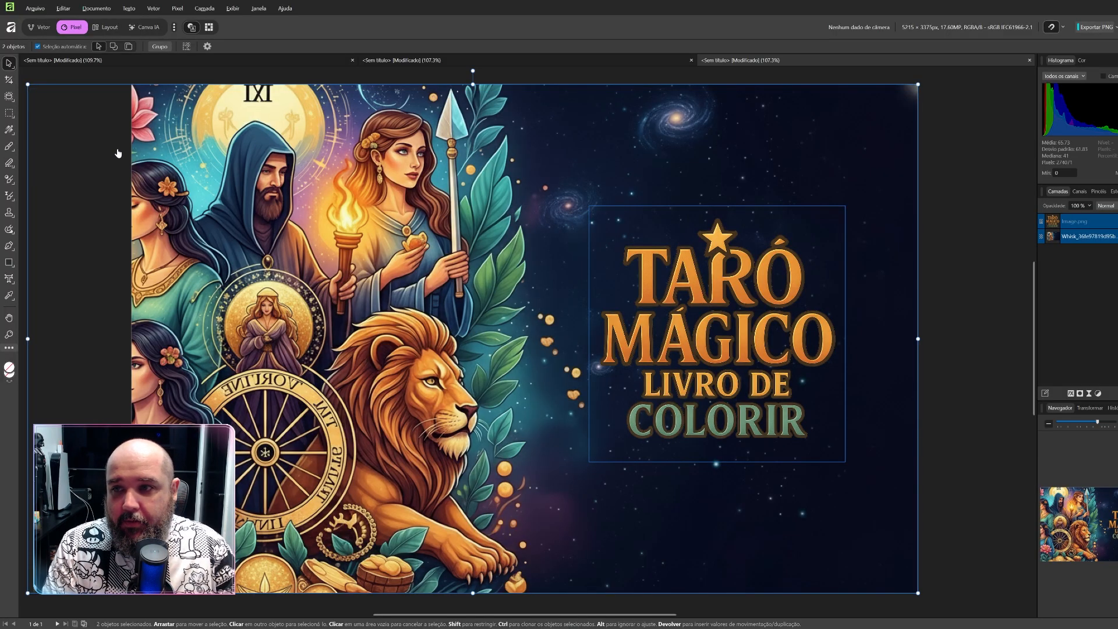
key("alt+Tab")
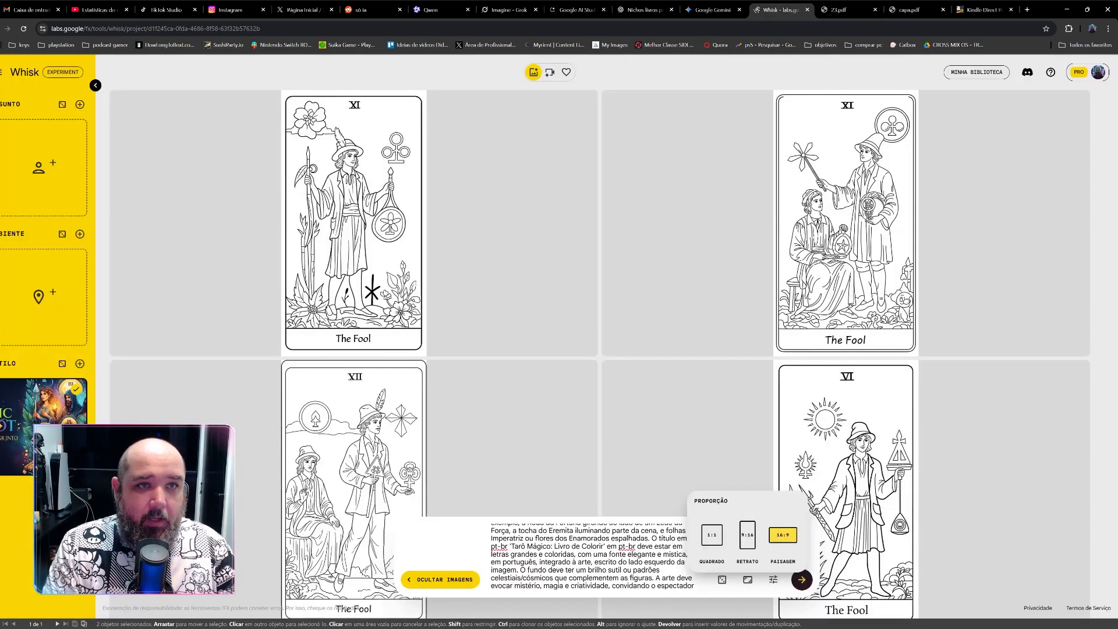
left_click(779, 9)
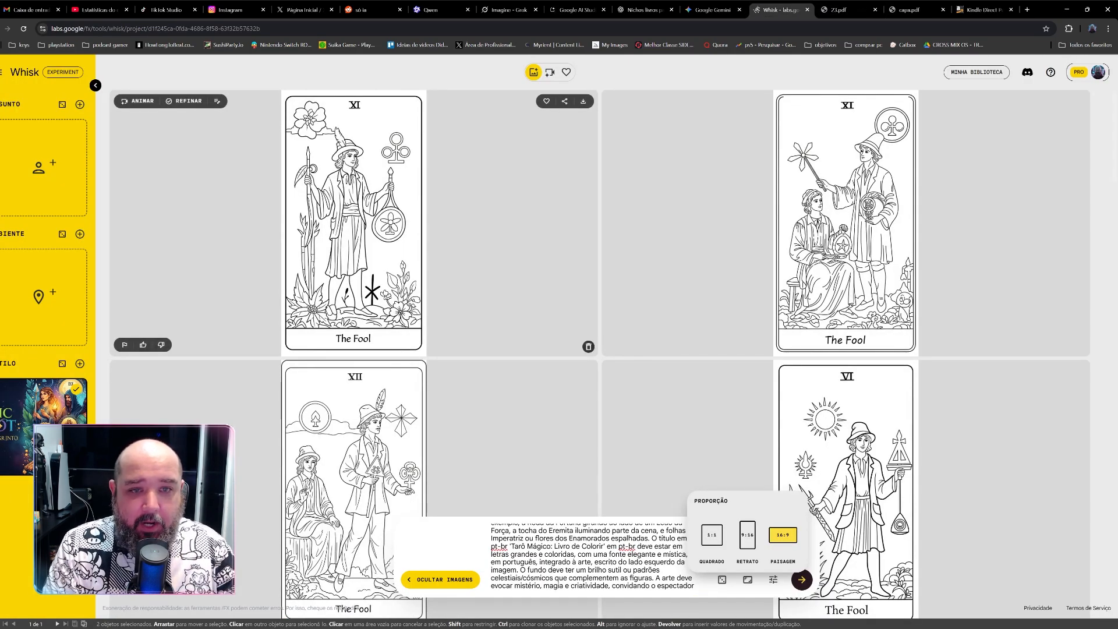
scroll(354, 233, "down", 15)
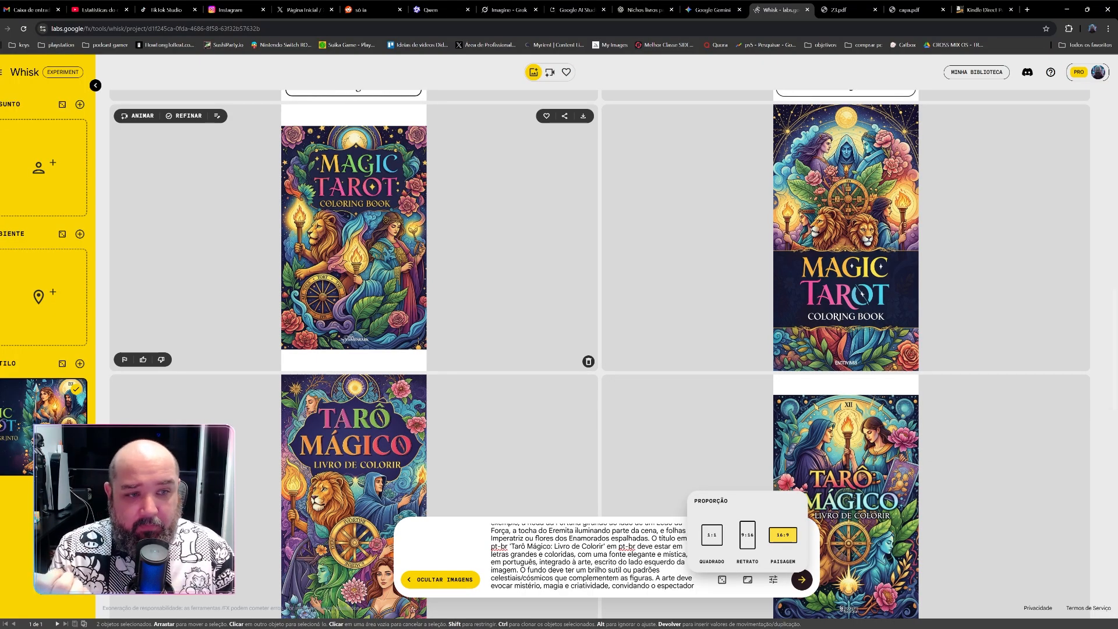
scroll(353, 349, "down", 4)
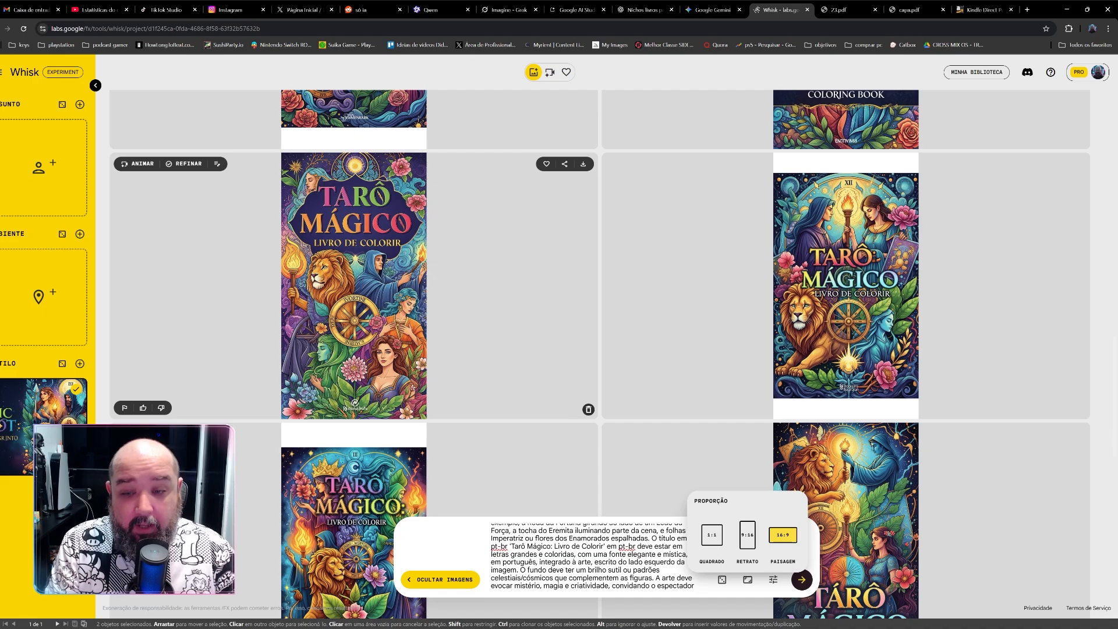
scroll(353, 244, "down", 10)
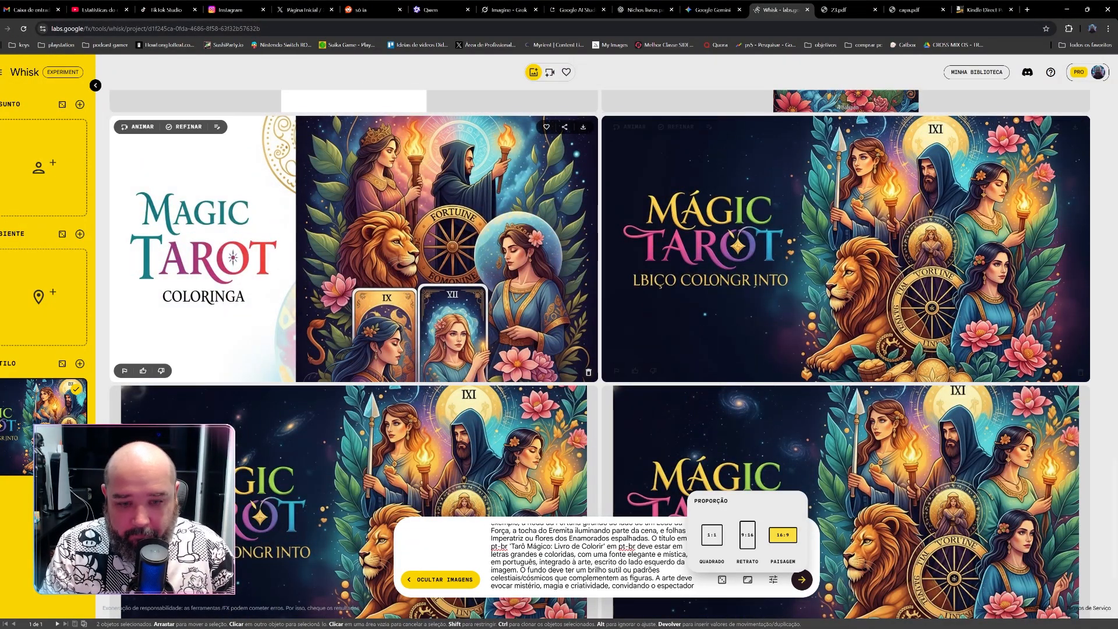
Step: Switch to the Gemini chat and find the revised 16:9 prompt for the tarot cover illustration
left_click(712, 9)
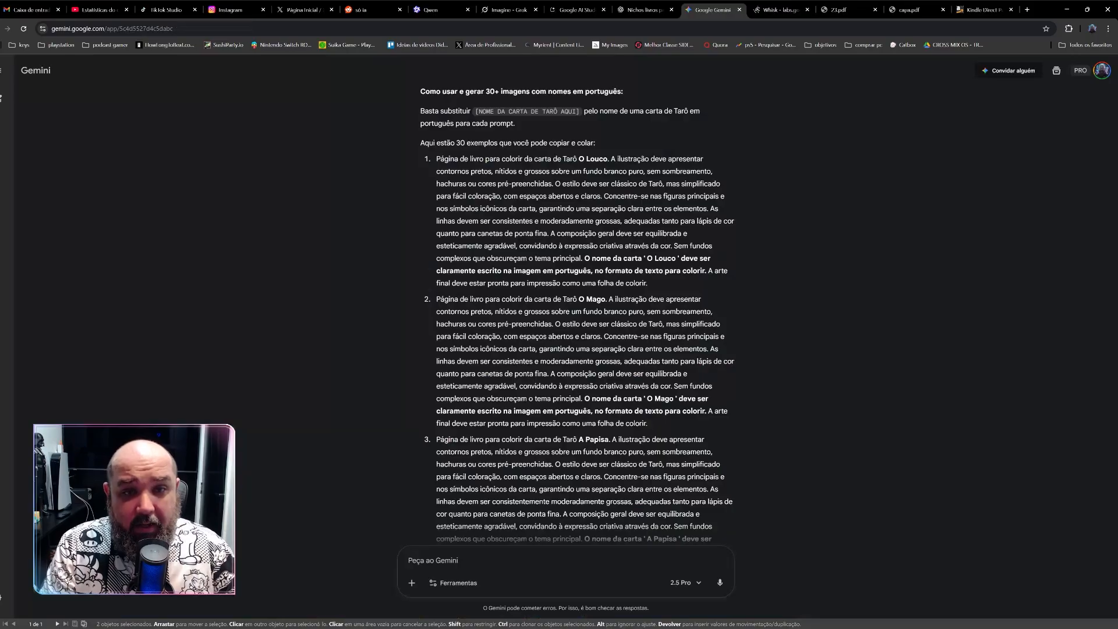
scroll(577, 314, "down", 20)
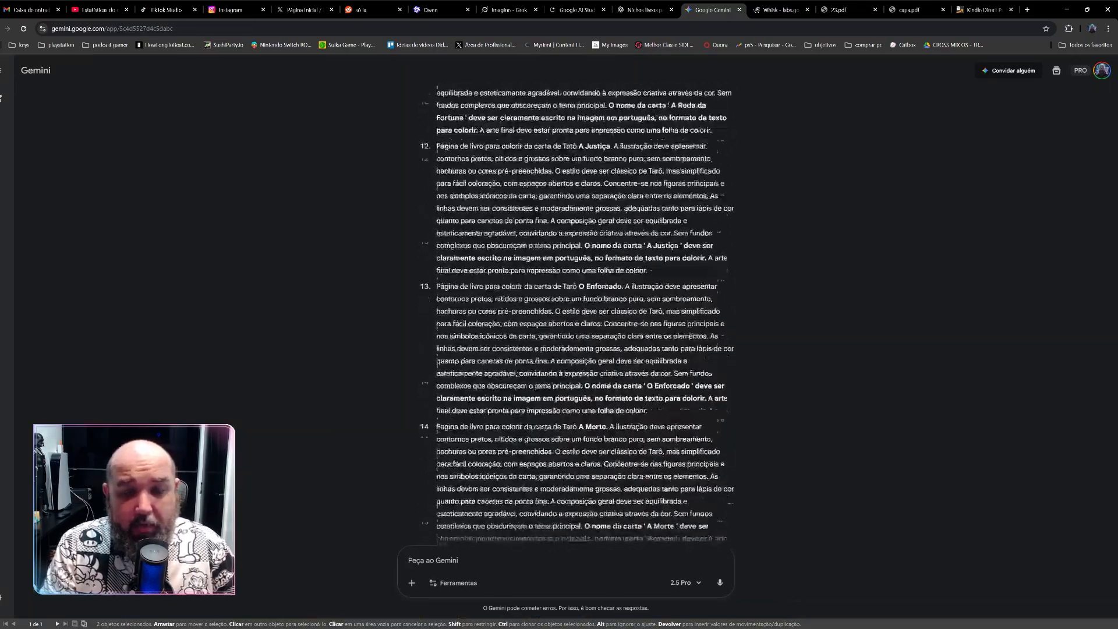
scroll(577, 315, "down", 20)
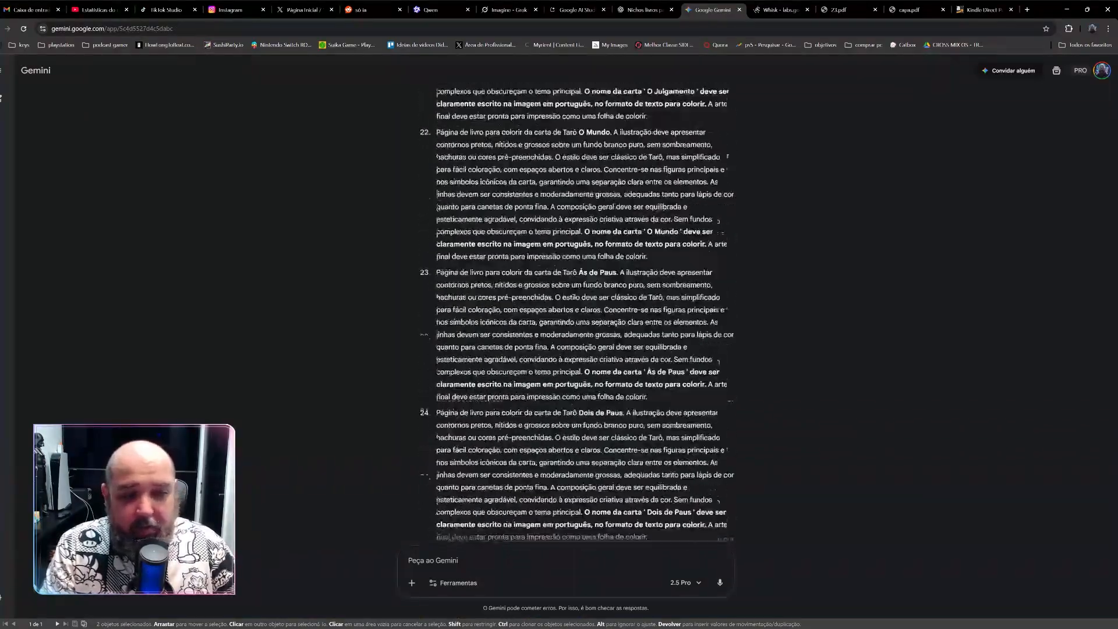
scroll(577, 314, "down", 20)
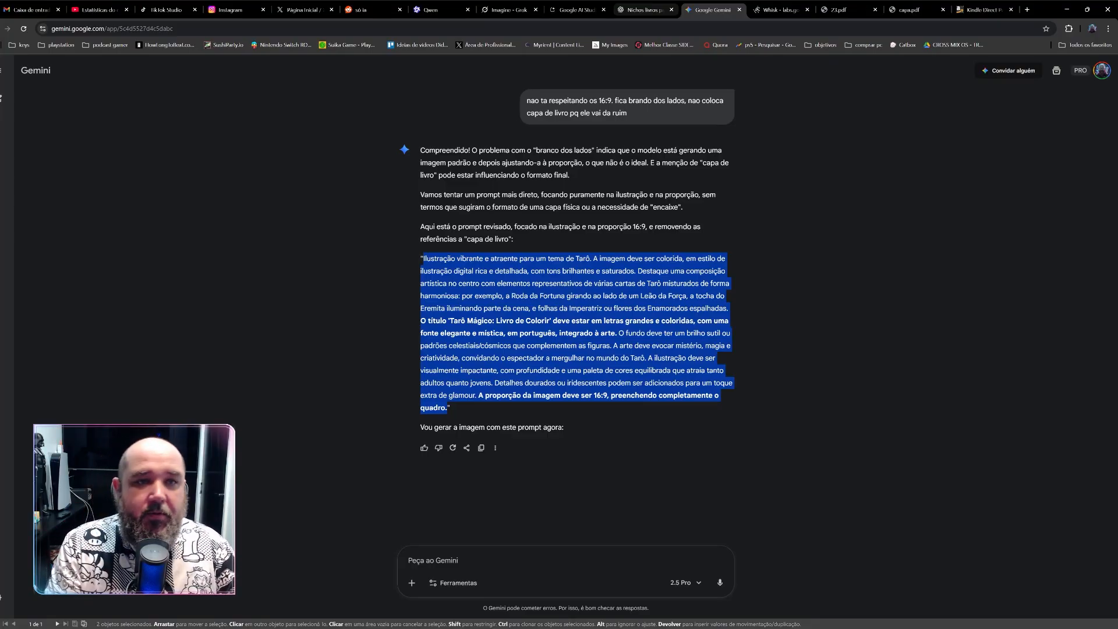
Step: Return to Whisk and compare the landscape Magic Tarot cover images generated from the prompt
left_click(670, 9)
left_click(690, 9)
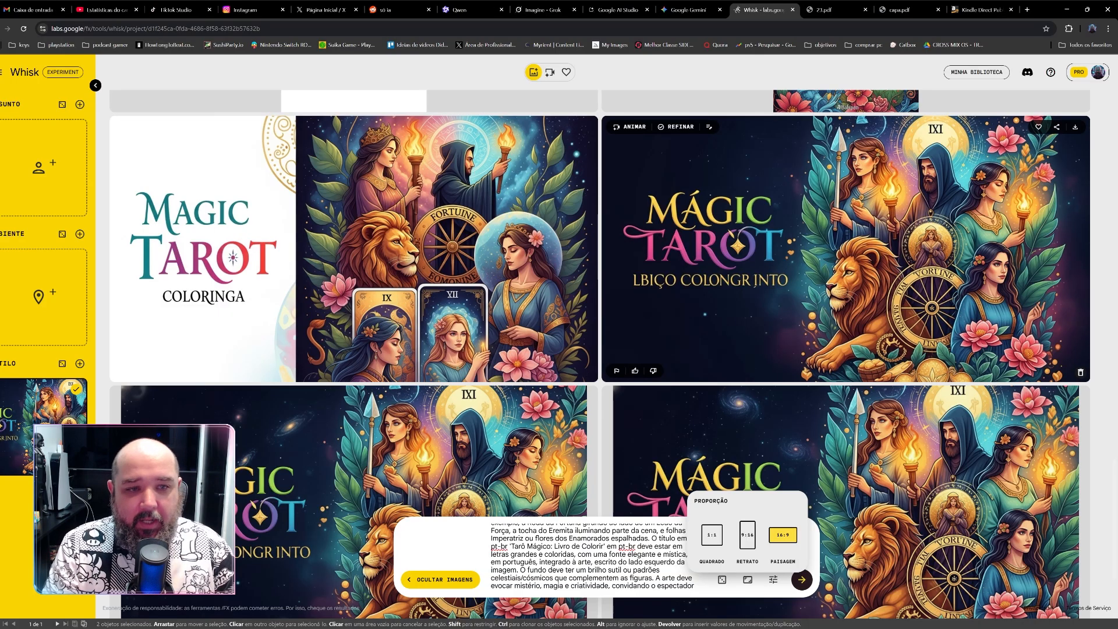
scroll(844, 291, "down", 2)
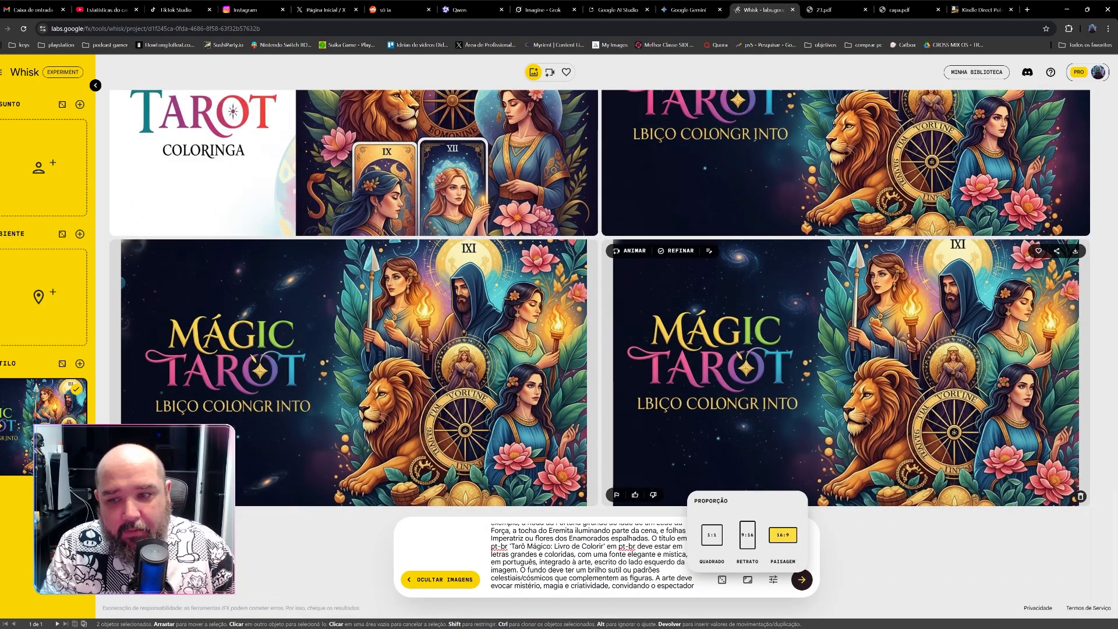
scroll(844, 291, "up", 3)
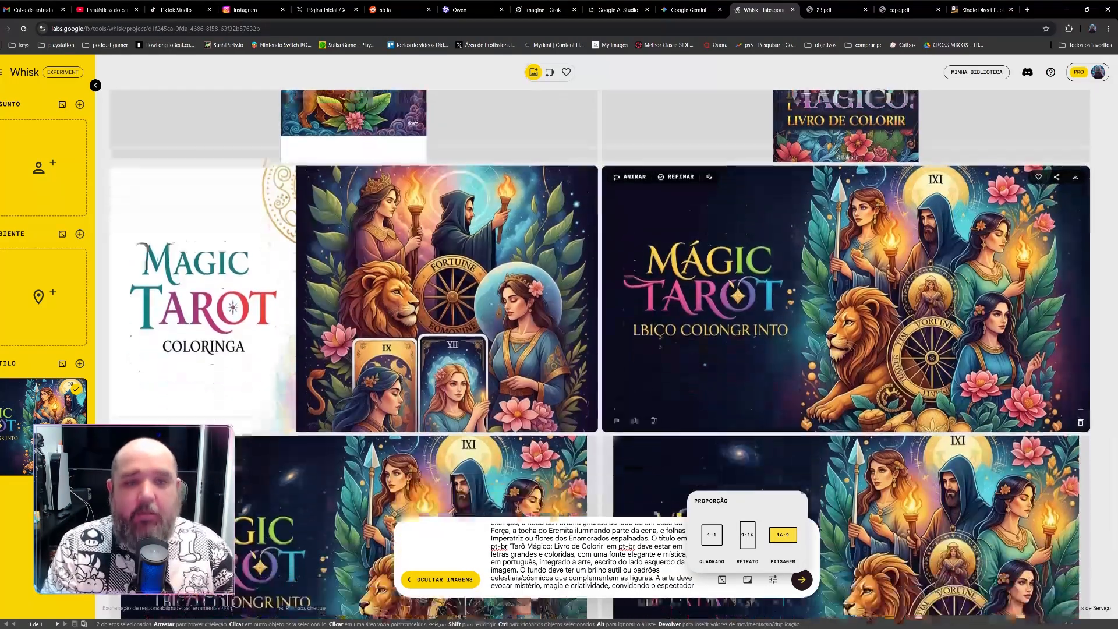
scroll(844, 291, "down", 1)
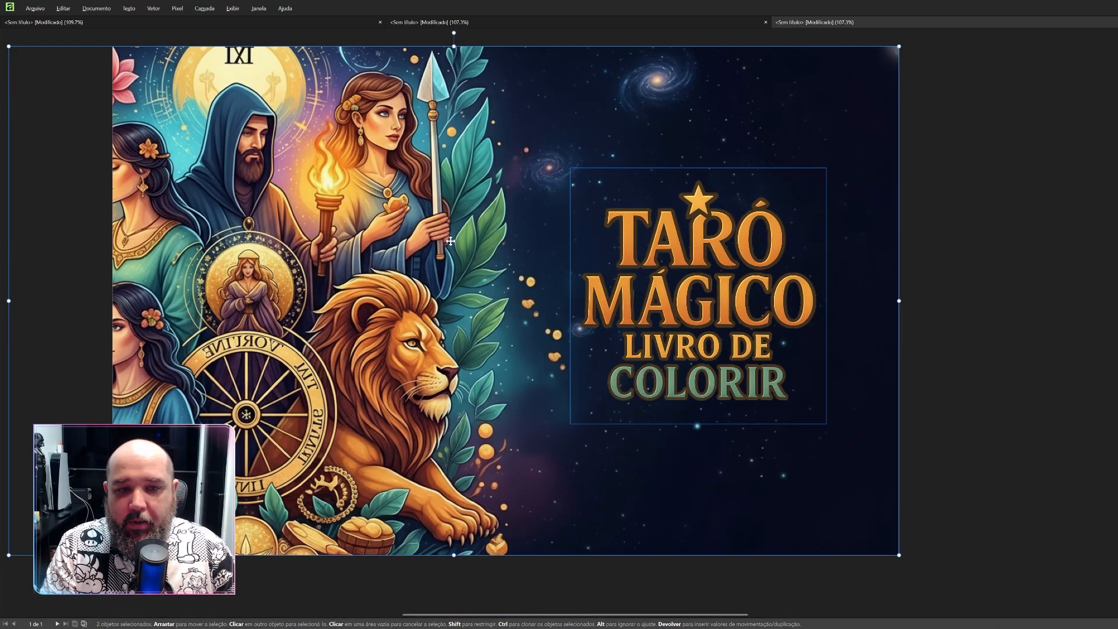
Step: Show the Affinity interface, hide the Tarô Mágico title image on the cover, and activate the retouching brush for the background
left_click(679, 257)
key("Tab")
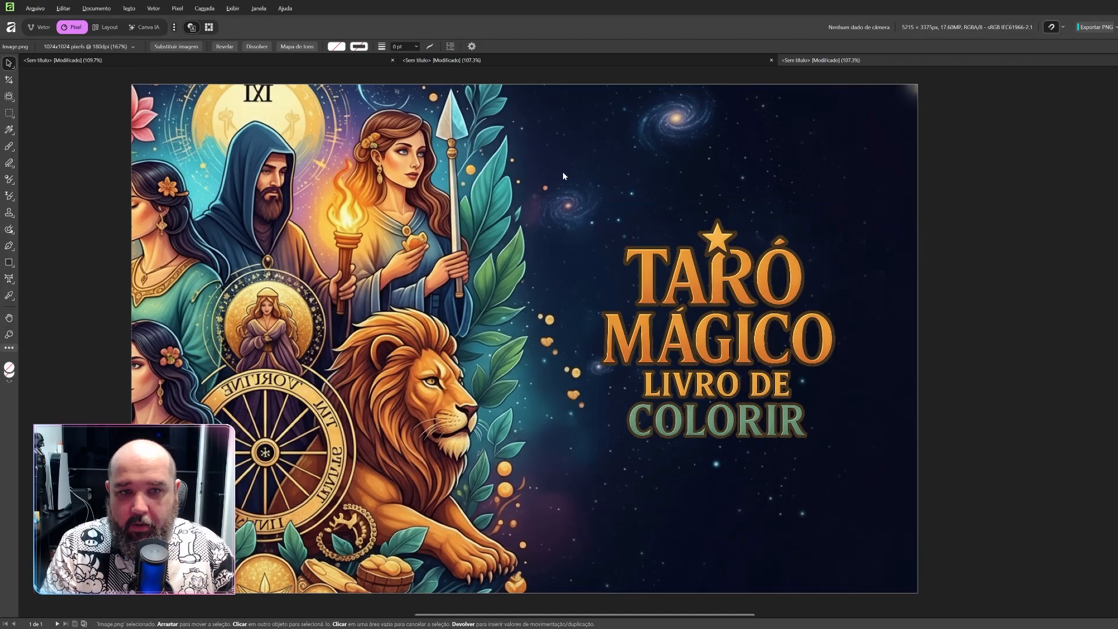
key("Delete")
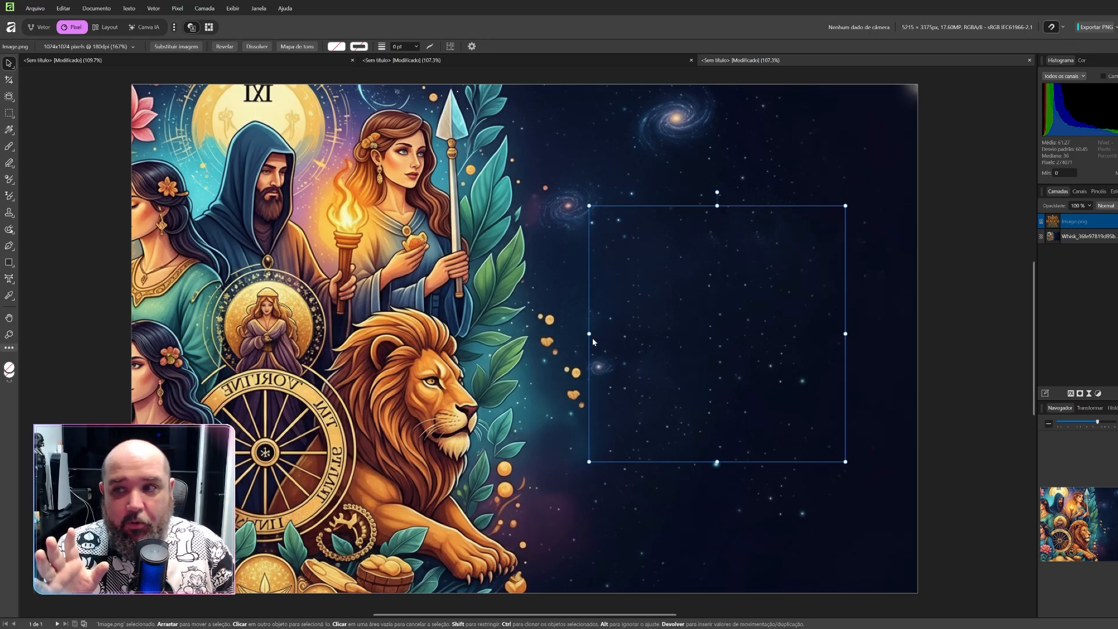
left_click(10, 229)
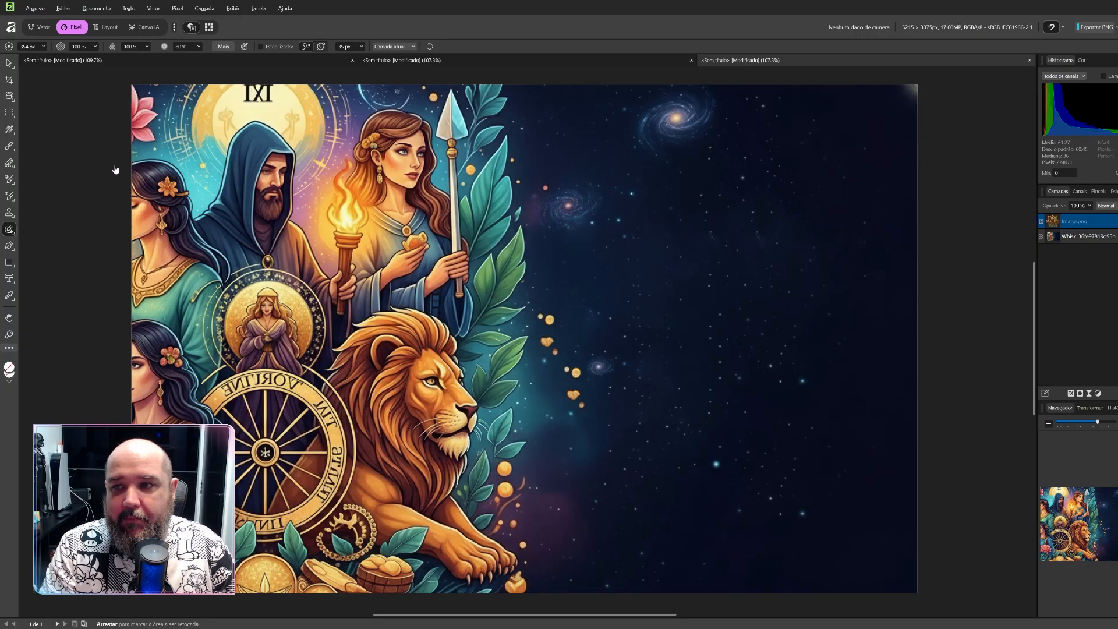
Step: Open ChatGPT in a new browser tab and view the adult-style Tarô Mágico logo full size in the logo creation chat
key("alt+Tab")
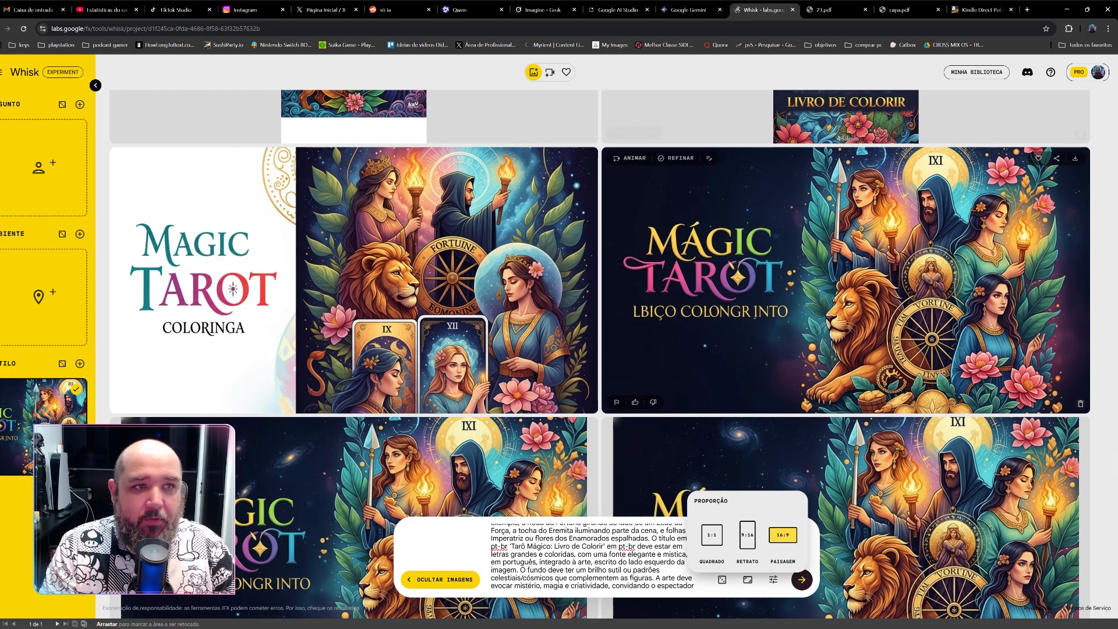
key("ctrl+t")
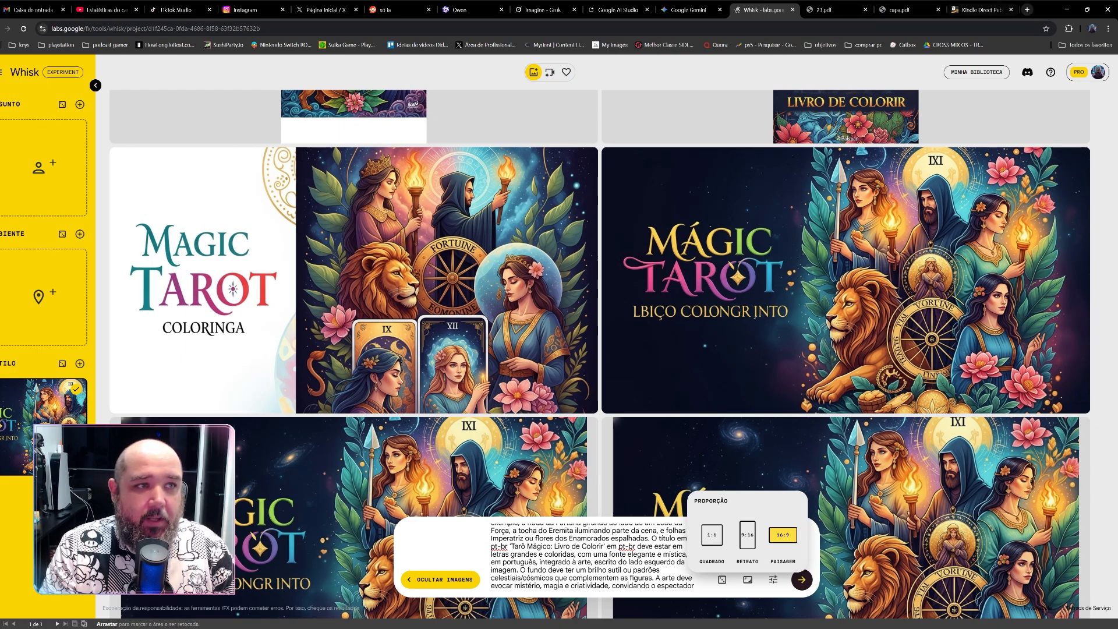
type("chat")
key("Return")
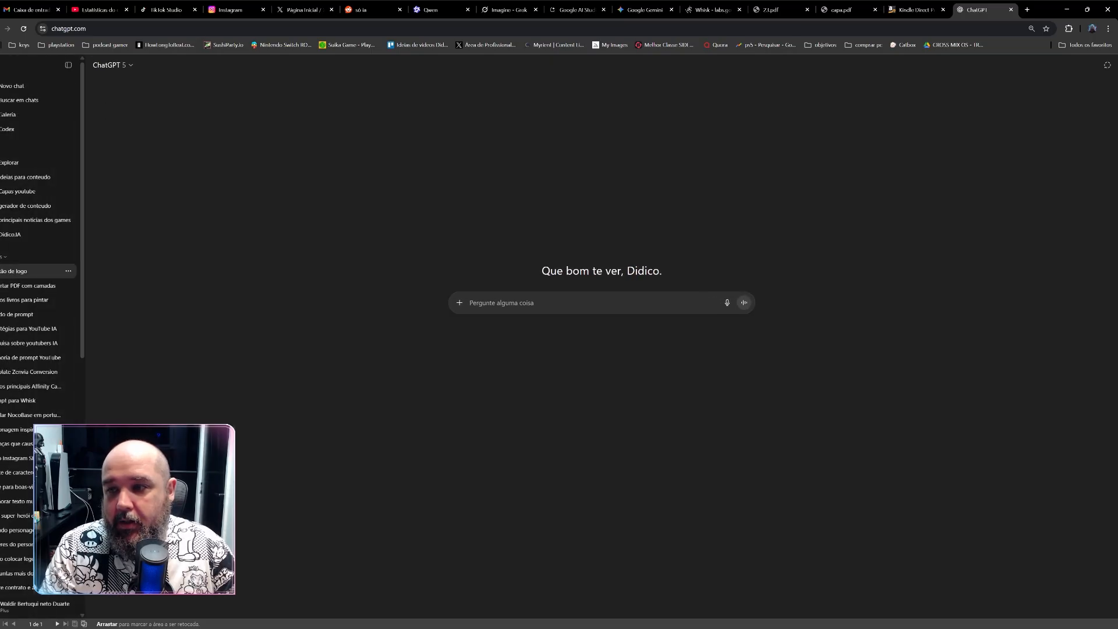
left_click(35, 271)
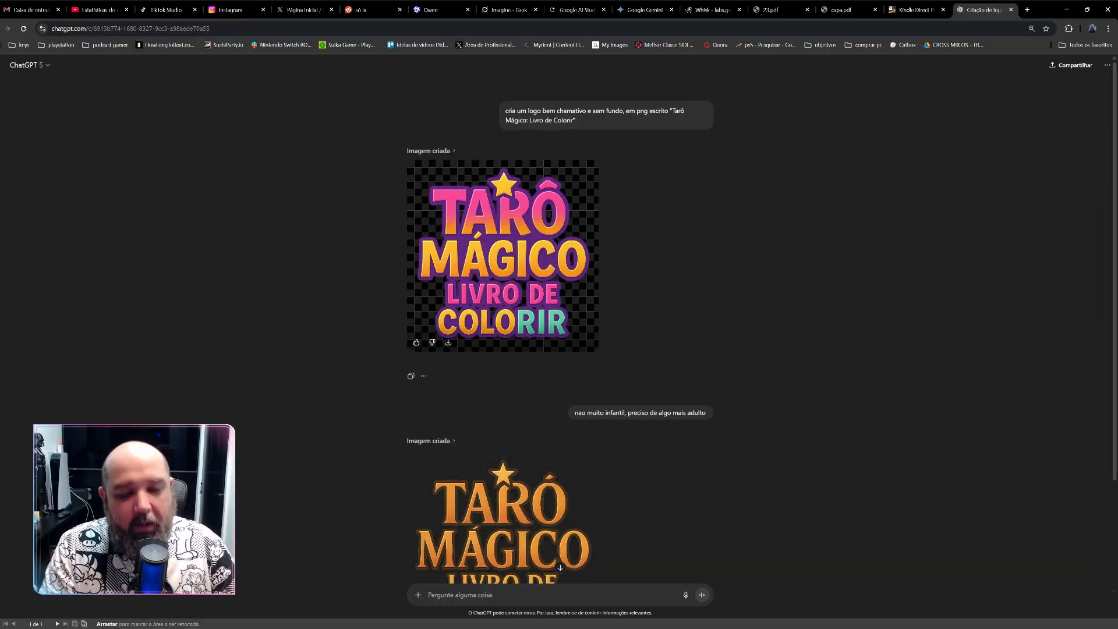
scroll(502, 303, "down", 2)
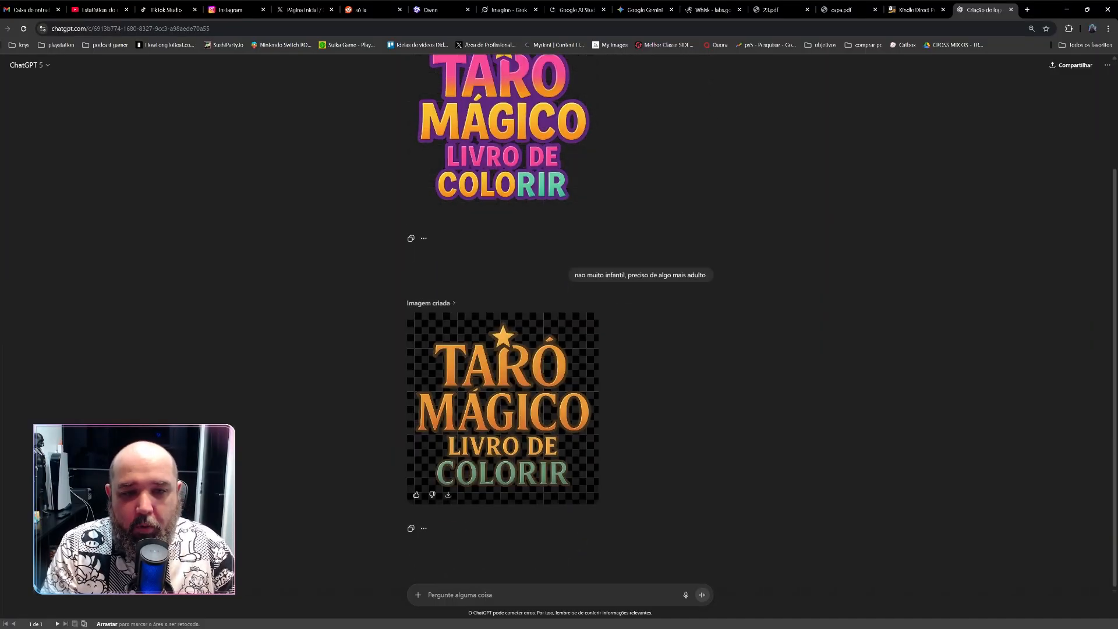
left_click(502, 408)
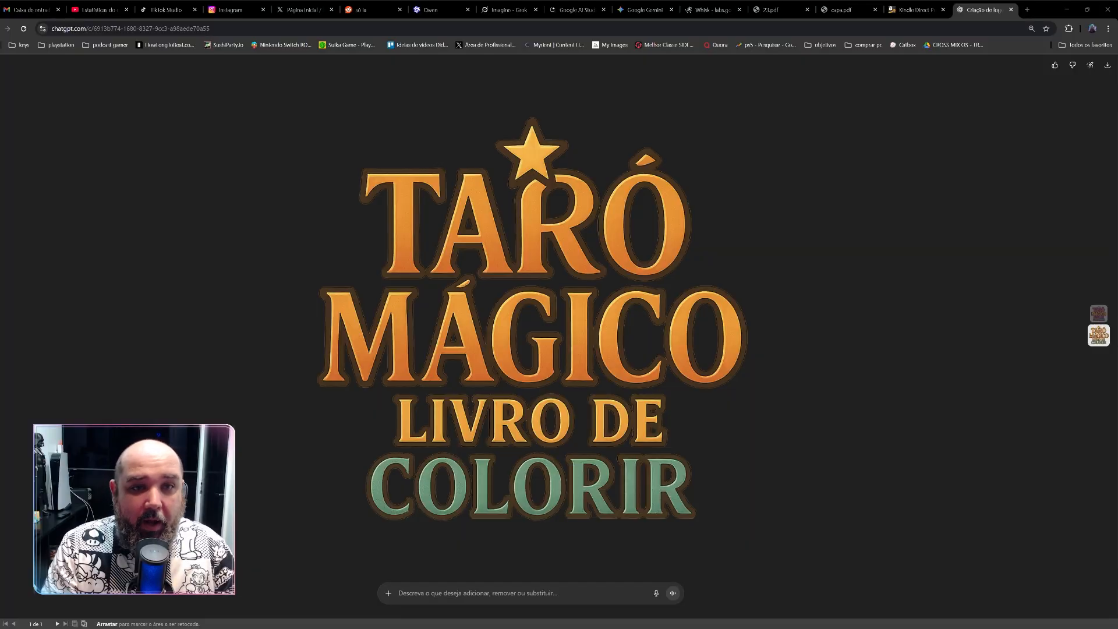
Step: Review the exported capa.pdf and 23.pdf files and the Kindle Direct Publishing bookshelf, ending on the cover PDF
left_click(844, 10)
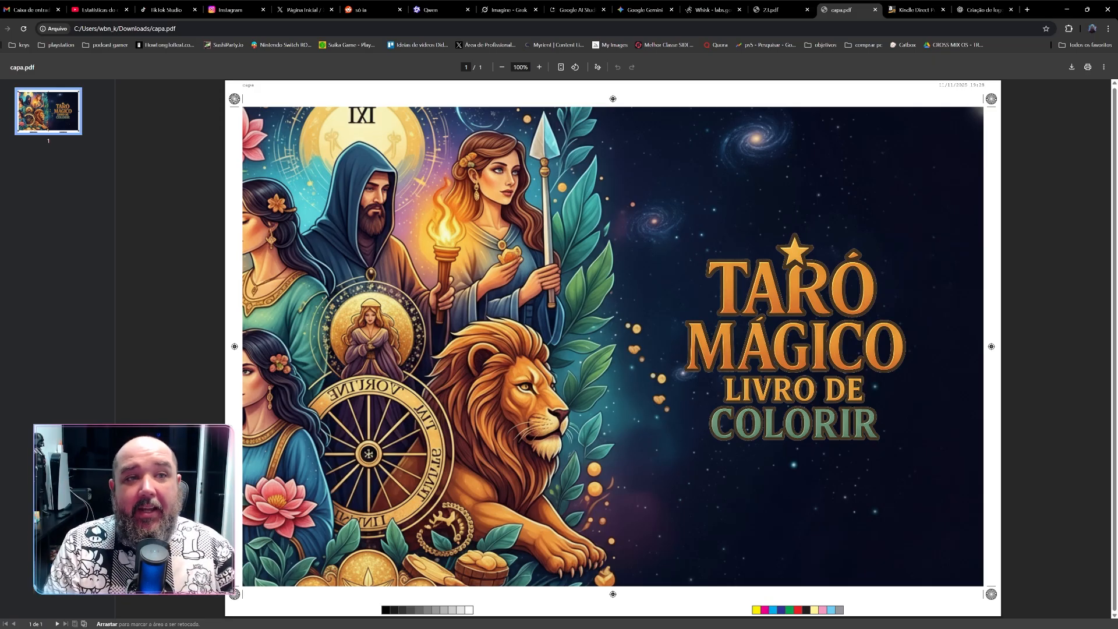
left_click(777, 10)
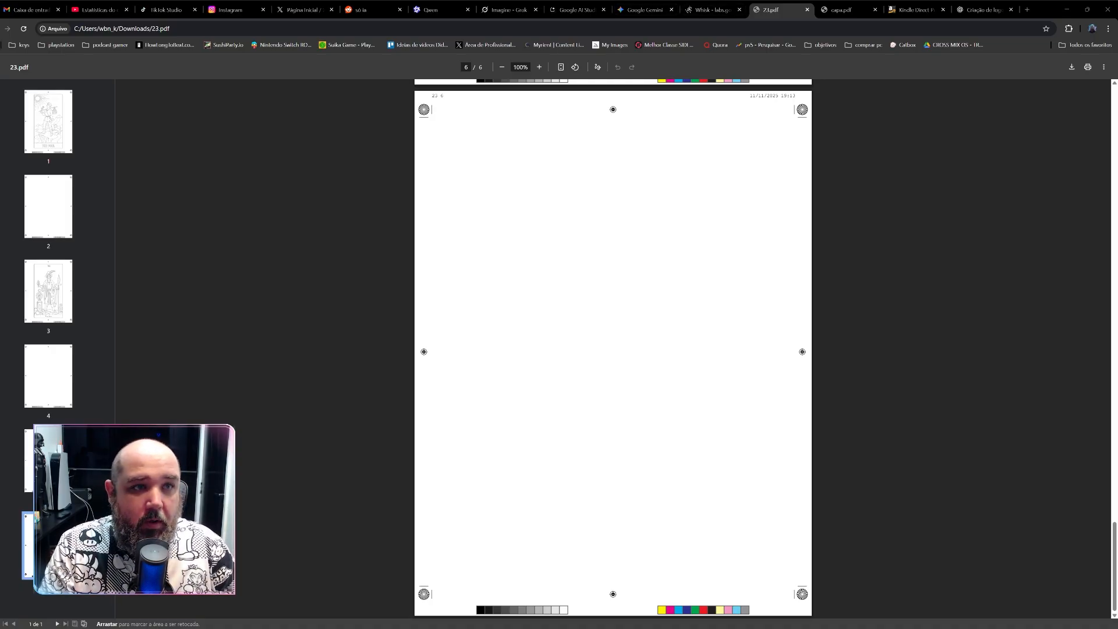
left_click(914, 10)
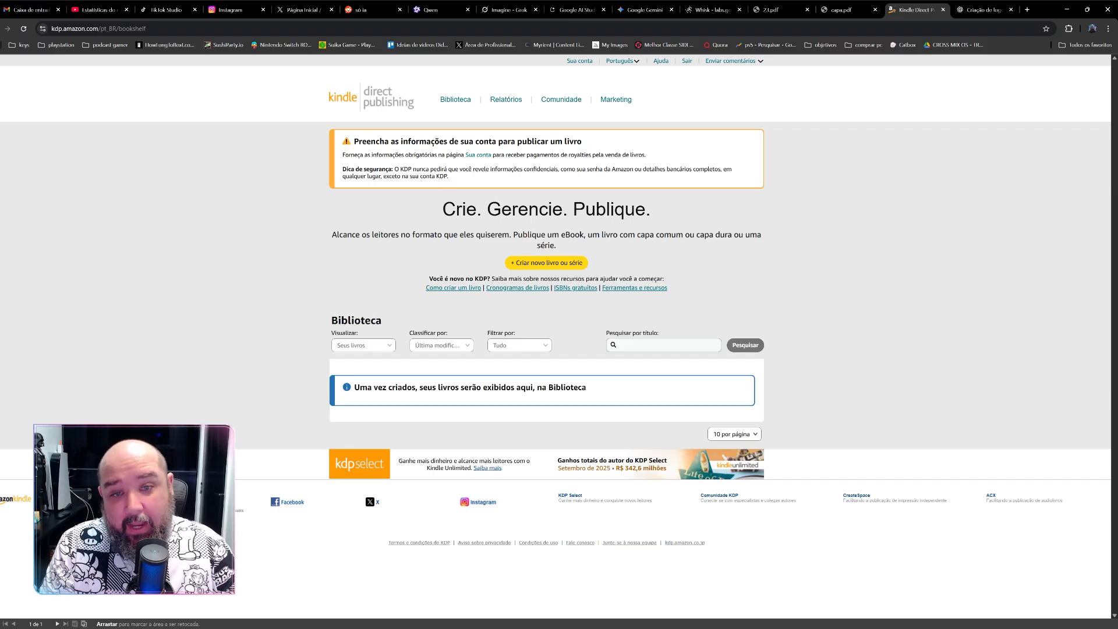
left_click(847, 9)
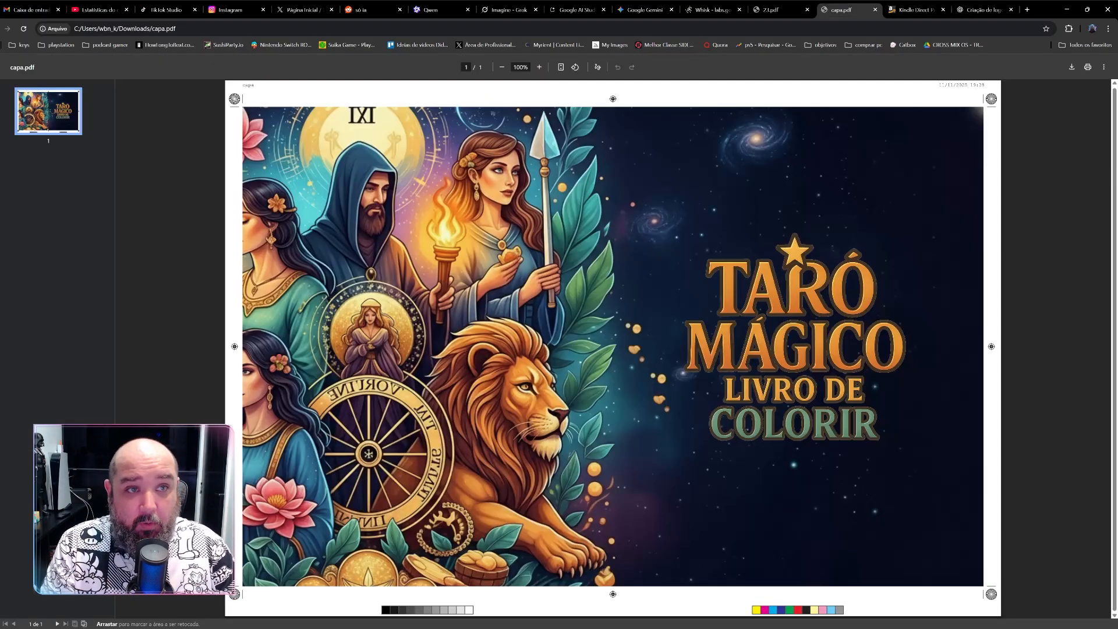